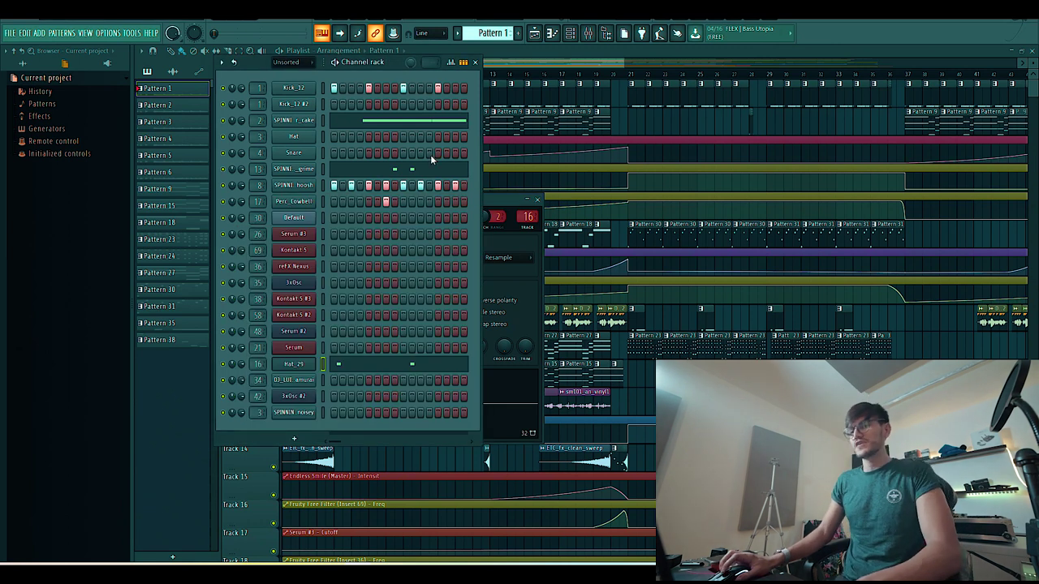
# - Open the reFX Nexus instrument used by Pattern 9 and check its preset library and arpeggiator settings
pyautogui.press('space')
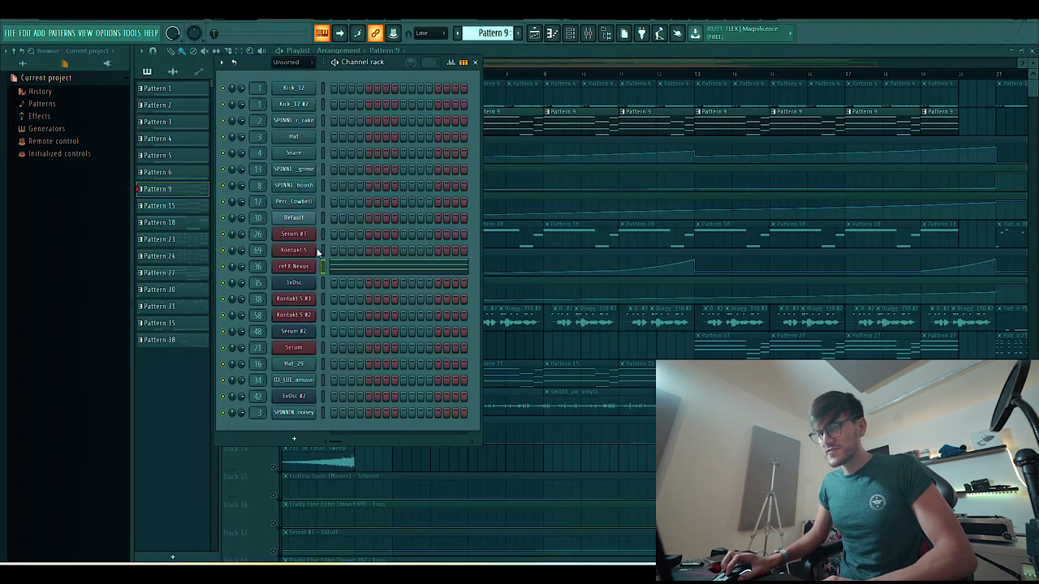
pyautogui.click(293, 266)
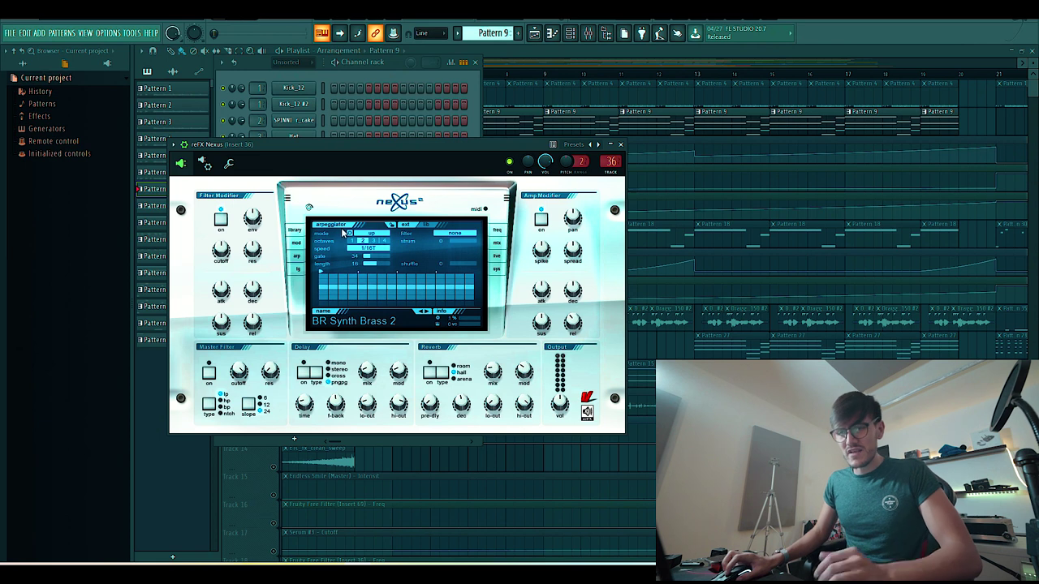
pyautogui.click(296, 231)
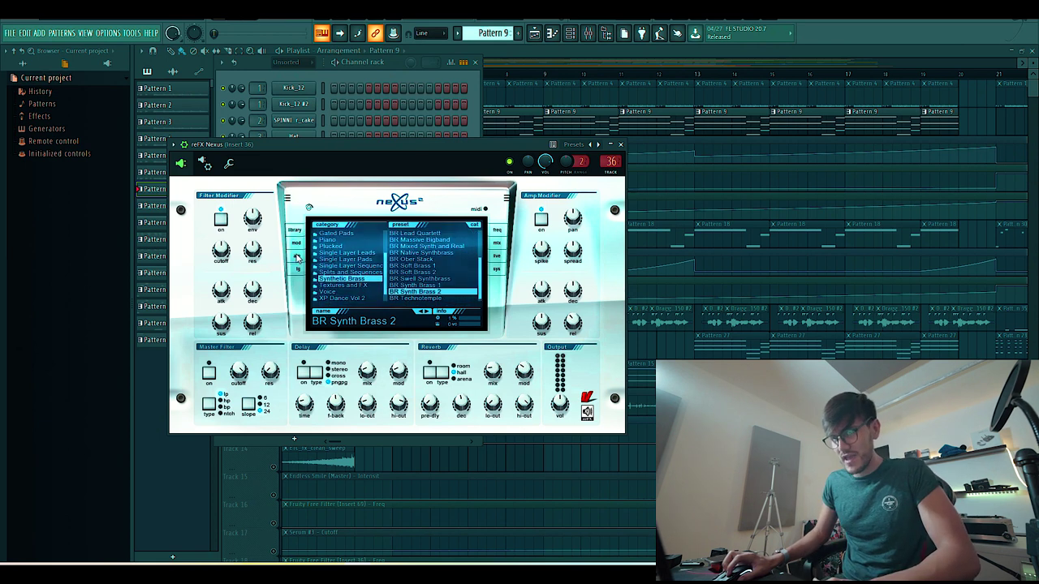
pyautogui.click(296, 256)
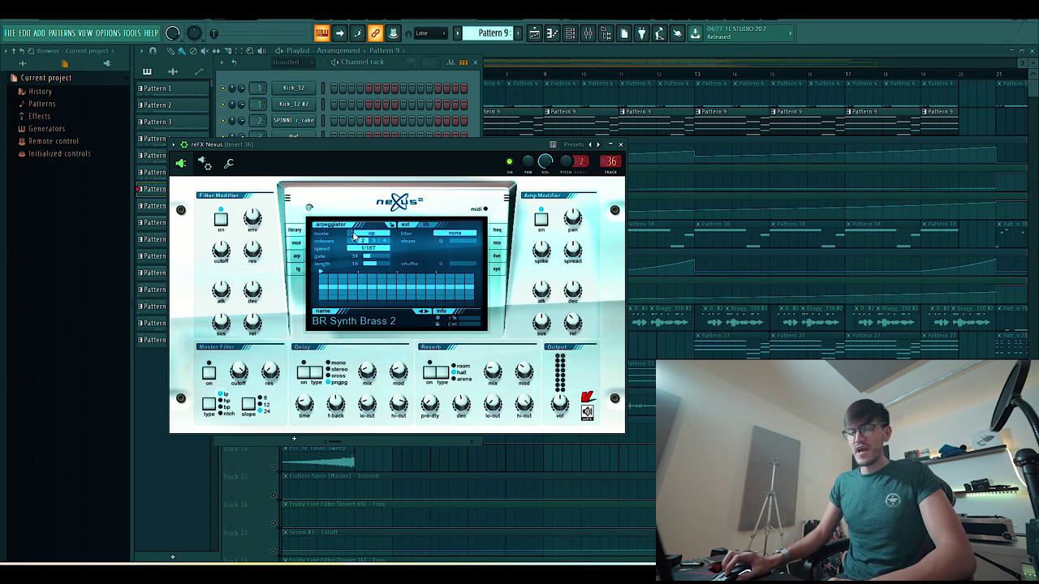
# - Play Pattern 9, examine the reFX Nexus chord notes in the piano roll, and return to the playlist
pyautogui.press('space')
pyautogui.click(472, 124)
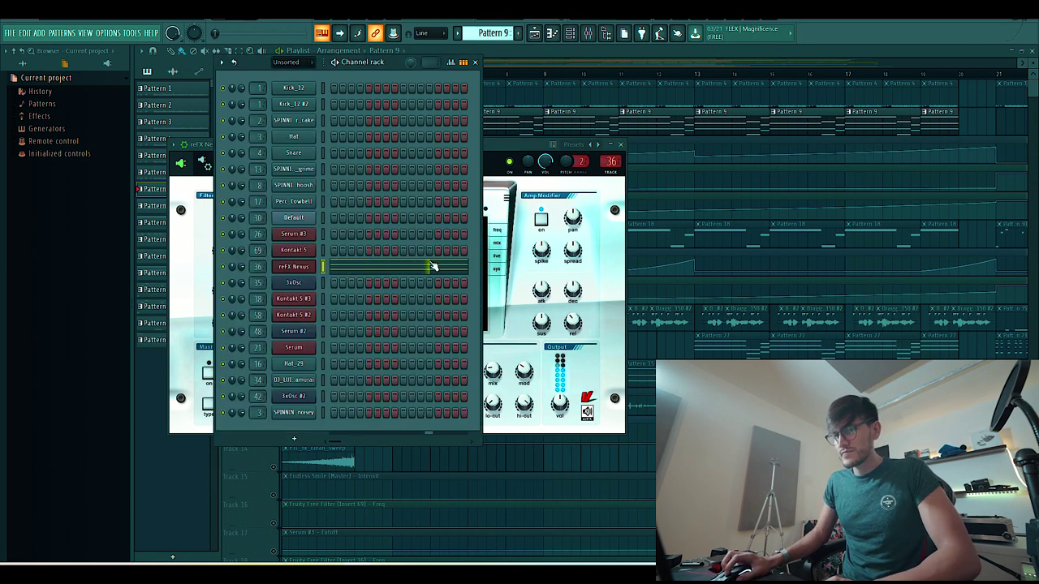
pyautogui.click(433, 266)
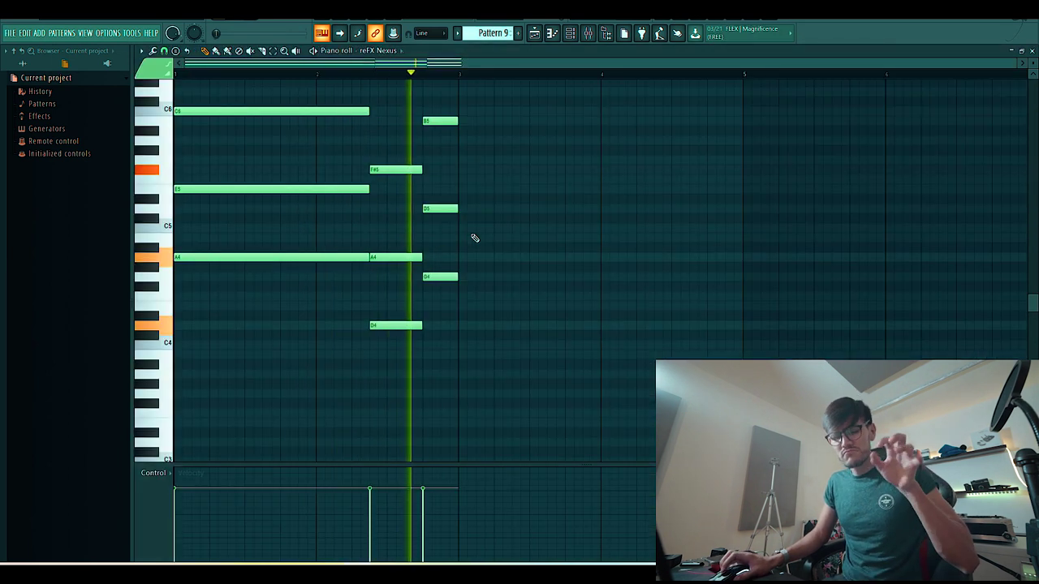
pyautogui.press('F5')
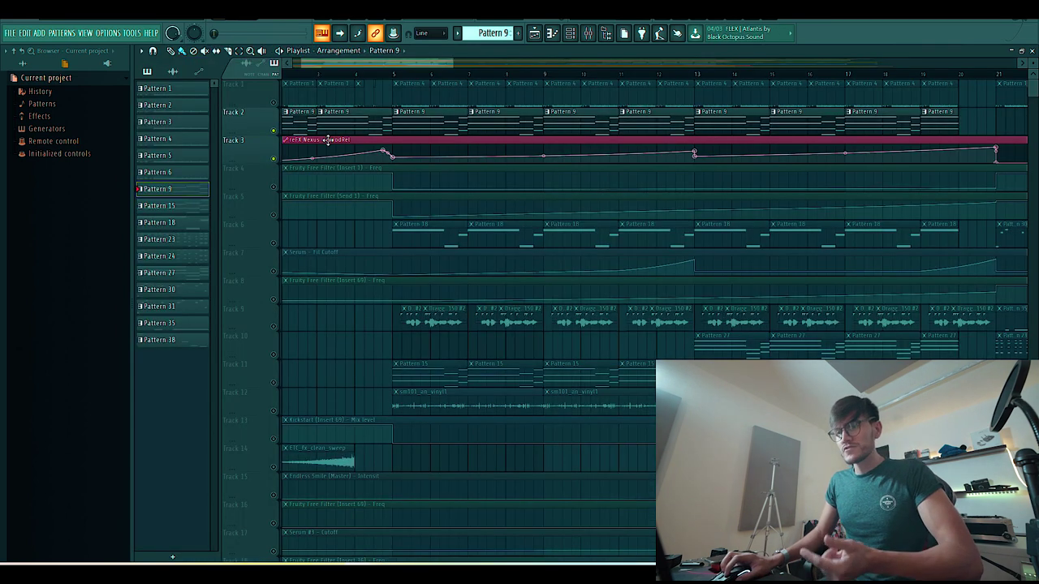
# - Play the Pattern 9 chords with their reFX Nexus automation, and listen to the full arrangement from the start
pyautogui.press('F6')
pyautogui.press('F6')
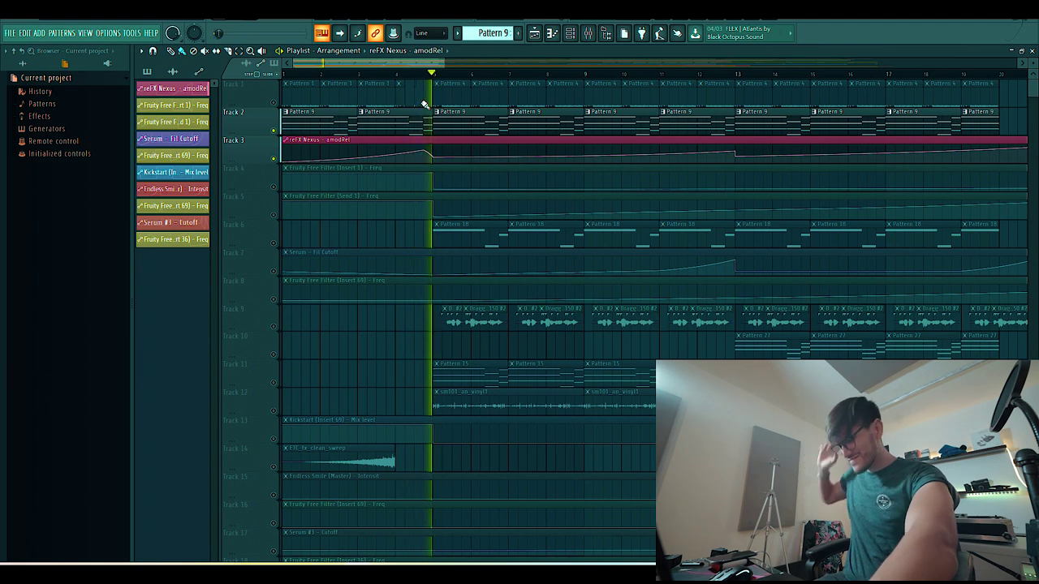
pyautogui.press('space')
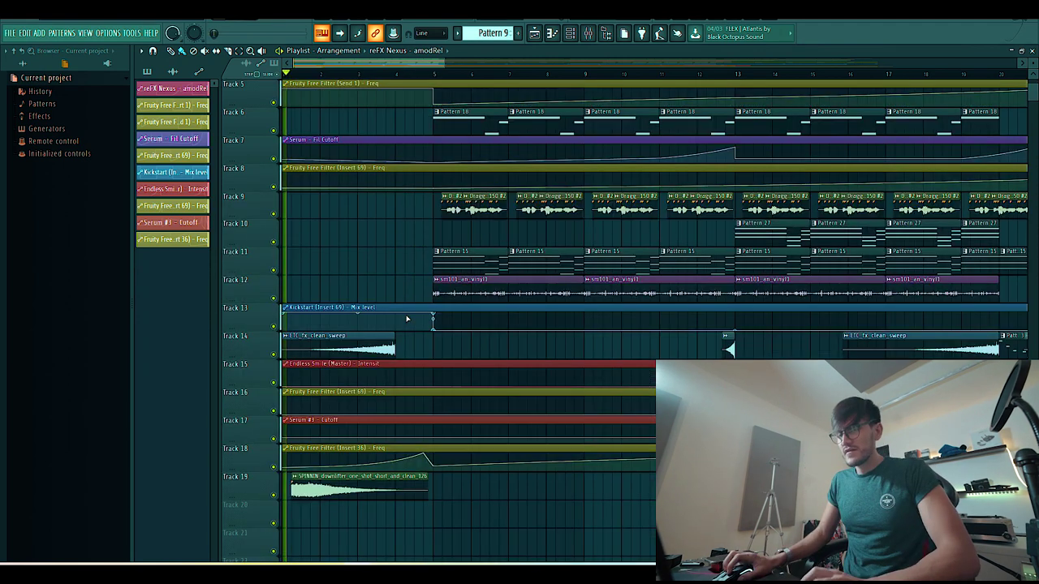
pyautogui.press('space')
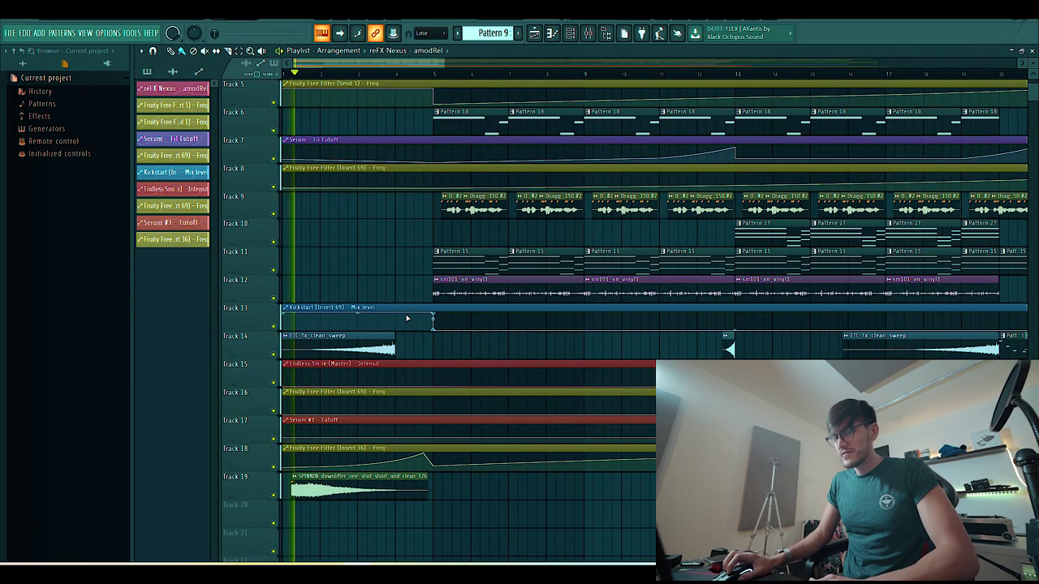
pyautogui.scroll(4, 389, 300)
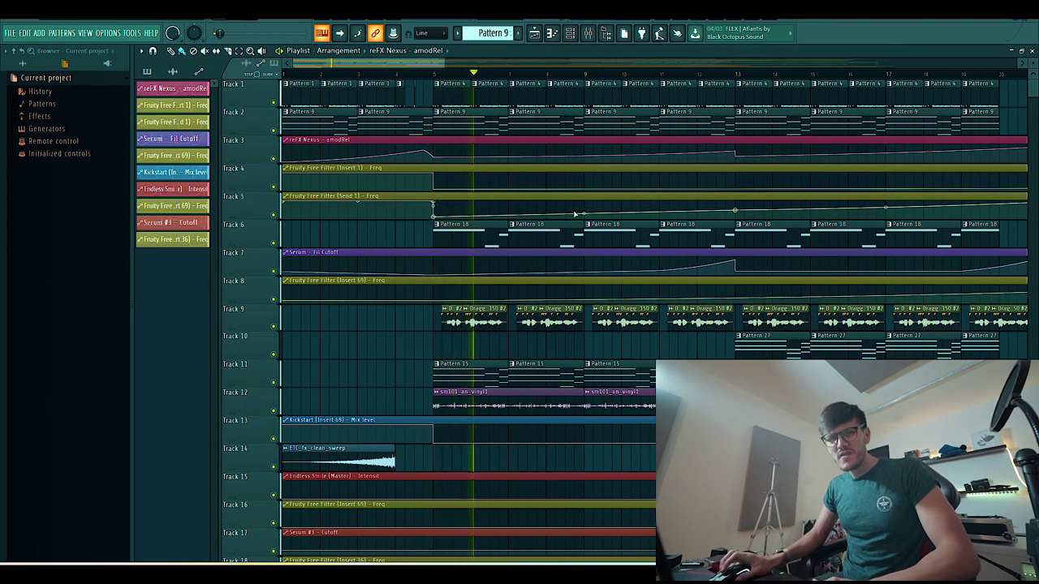
pyautogui.press('space')
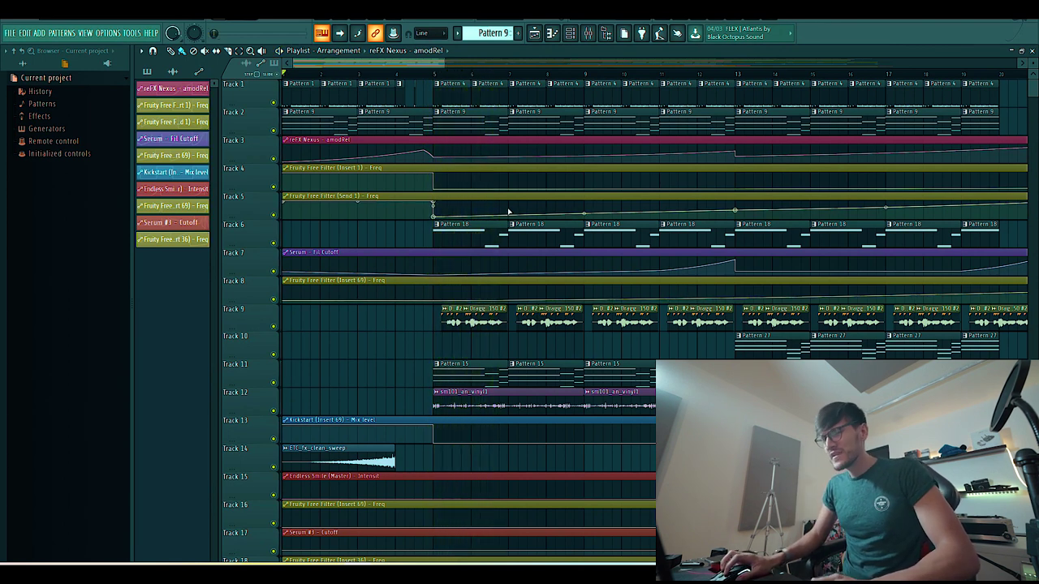
# - Review Pattern 4 in the channel rack and mute Tracks 2 and 10 in the playlist
pyautogui.press('F6')
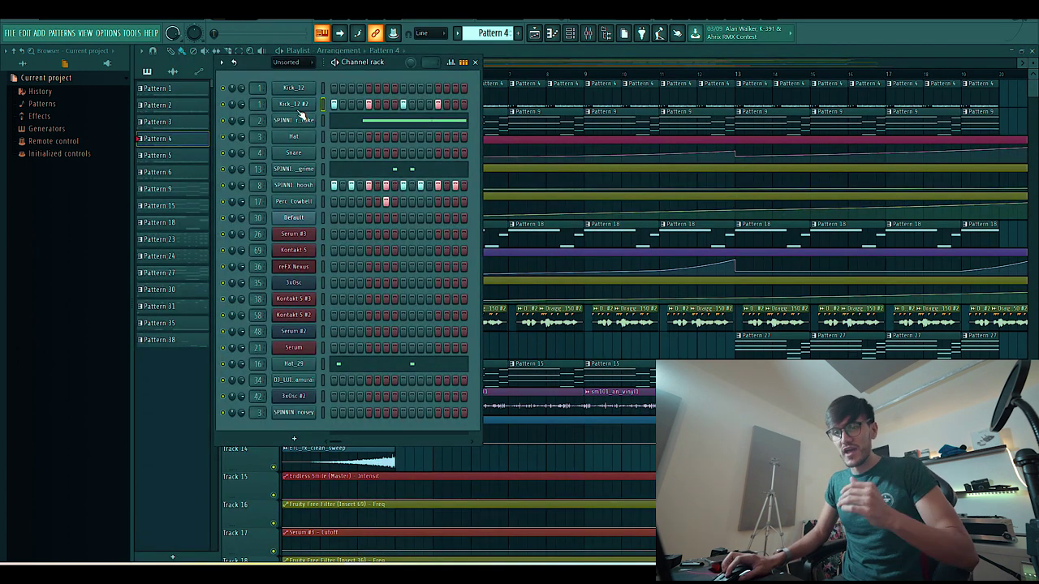
pyautogui.press('F6')
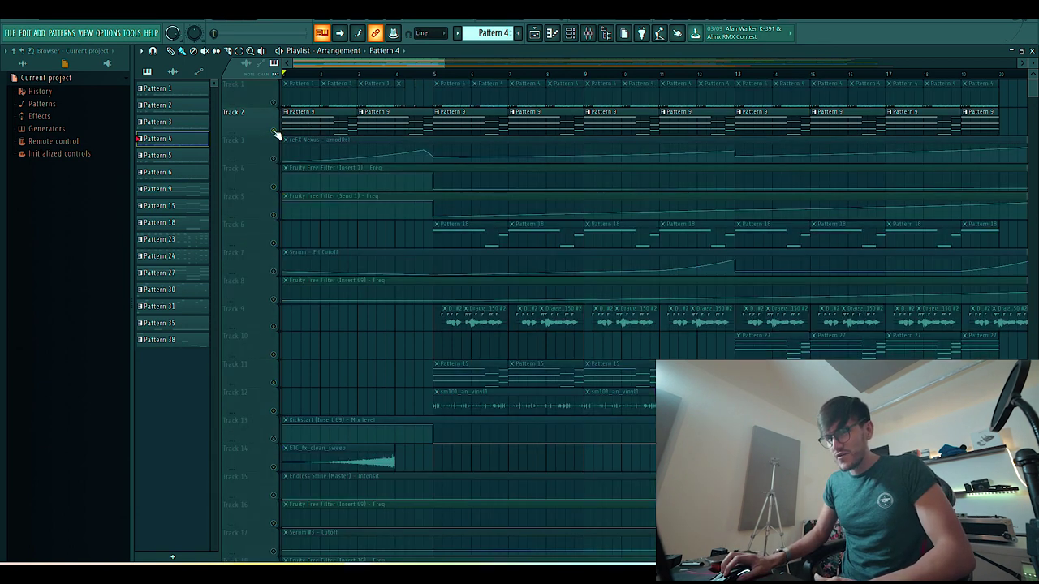
pyautogui.click(273, 131)
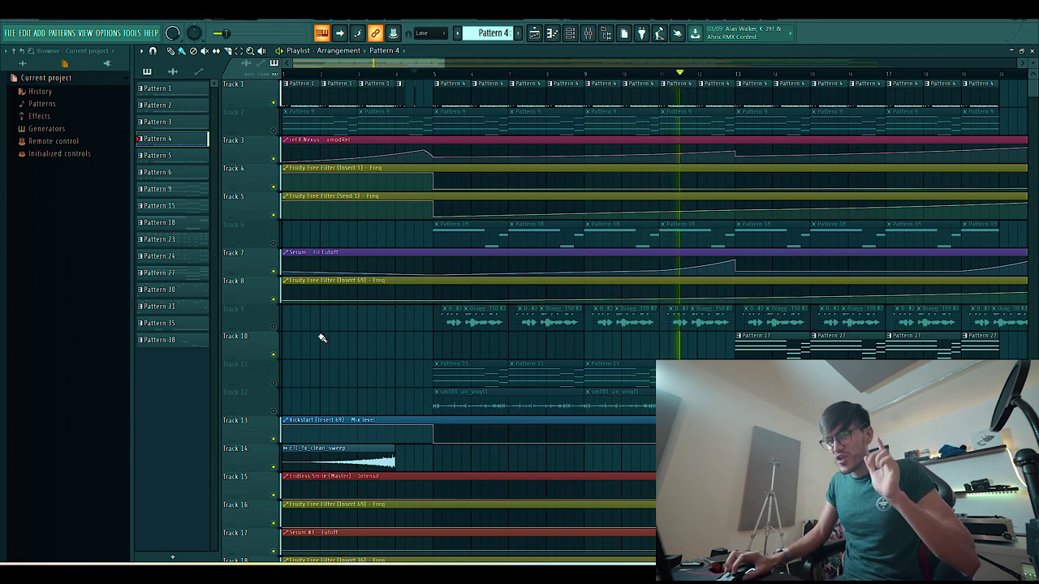
pyautogui.click(273, 354)
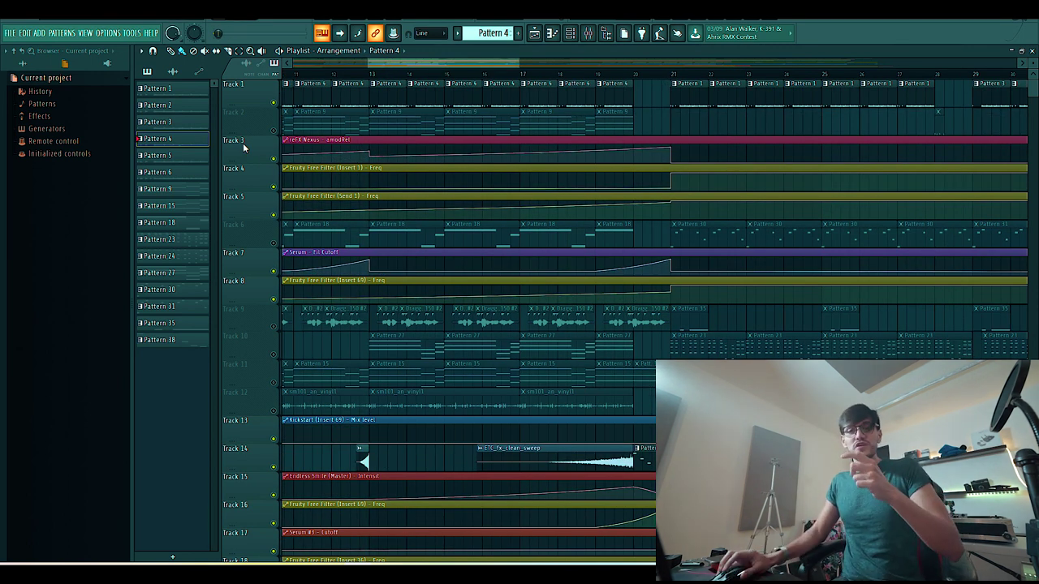
# - Return to the start of the arrangement and inspect Pattern 1's drum steps in the channel rack
pyautogui.moveTo(398, 65); pyautogui.dragTo(208, 58)
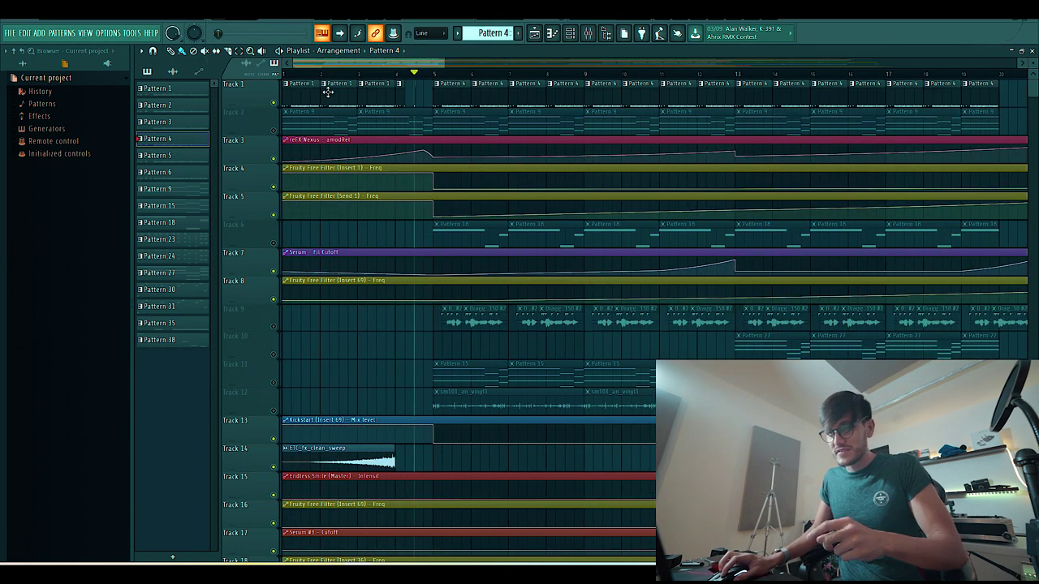
pyautogui.doubleClick(327, 90)
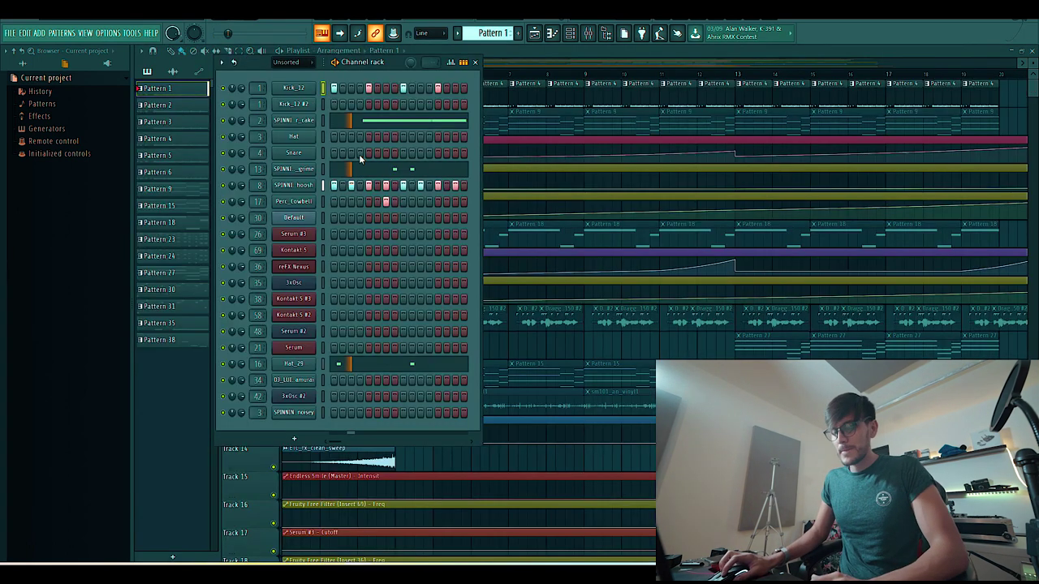
pyautogui.press('F9')
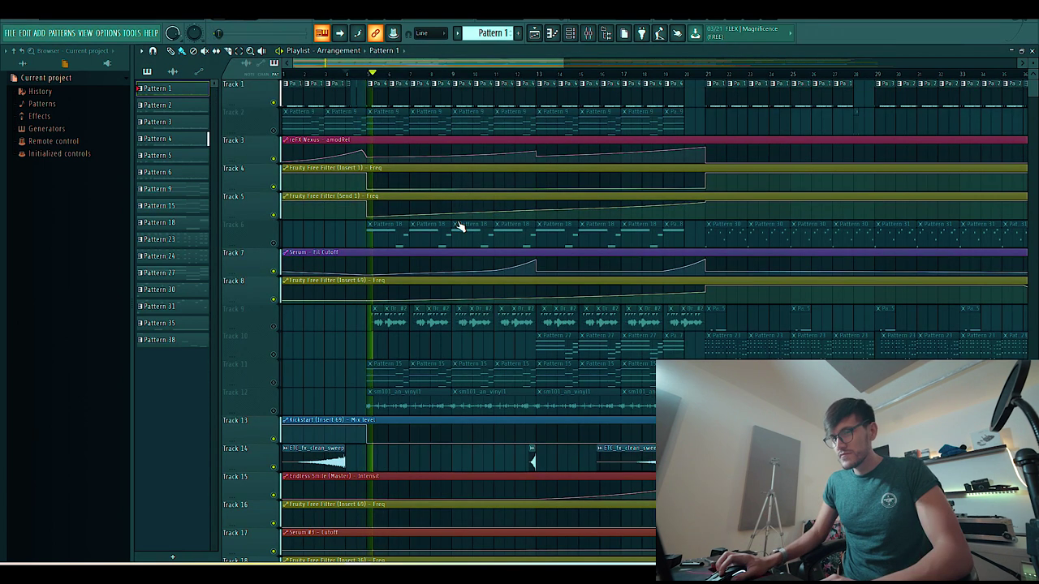
# - Re-enable all playlist tracks and play the arrangement from bar 5
pyautogui.rightClick(274, 103)
pyautogui.press('space')
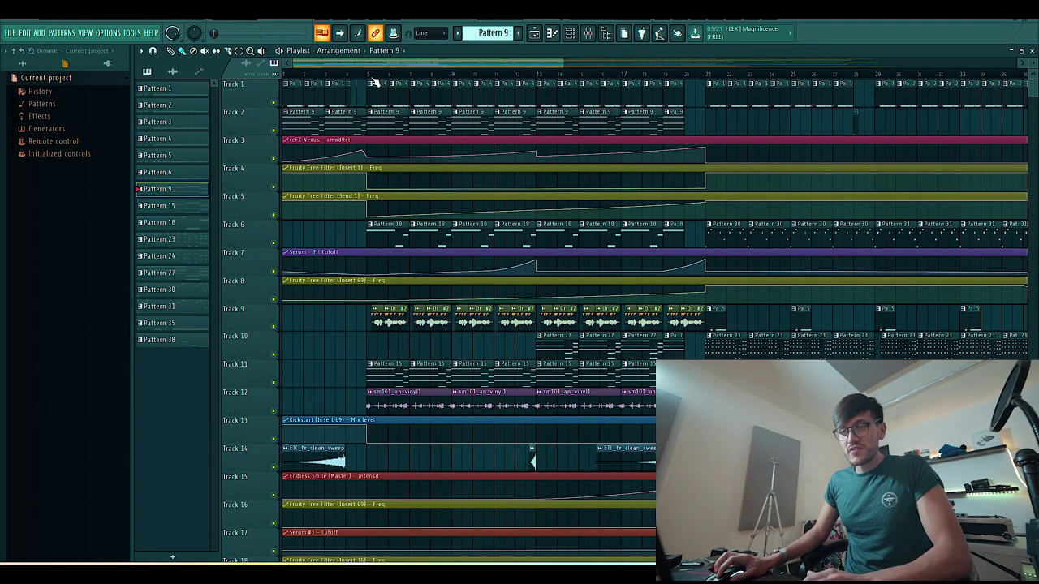
pyautogui.press('space')
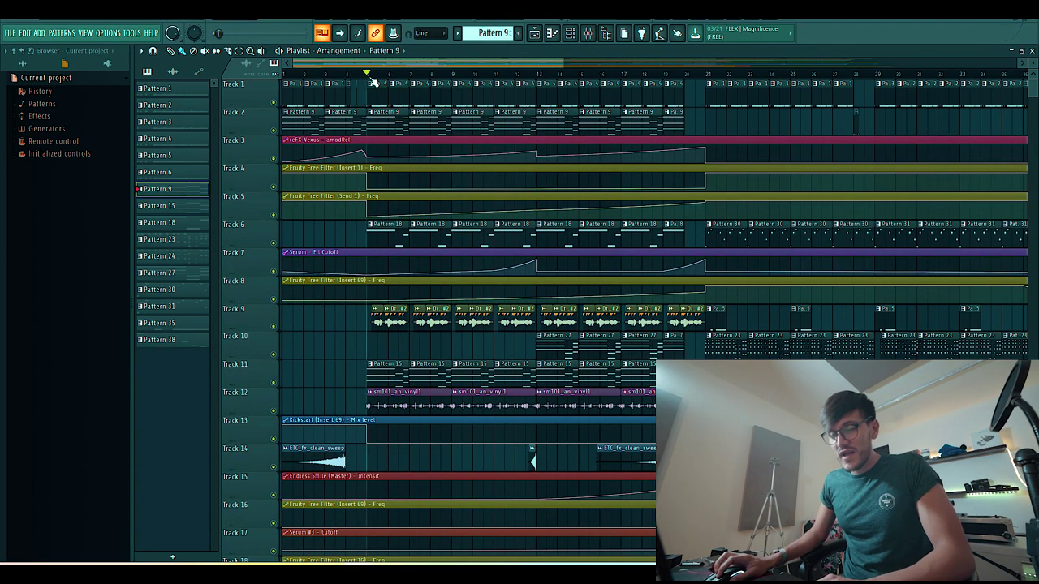
pyautogui.press('space')
pyautogui.press('space')
# - Open the Newtone effect on the mixer insert of Dragged sample_149 and move its window higher to view the pitch notes
pyautogui.doubleClick(398, 316)
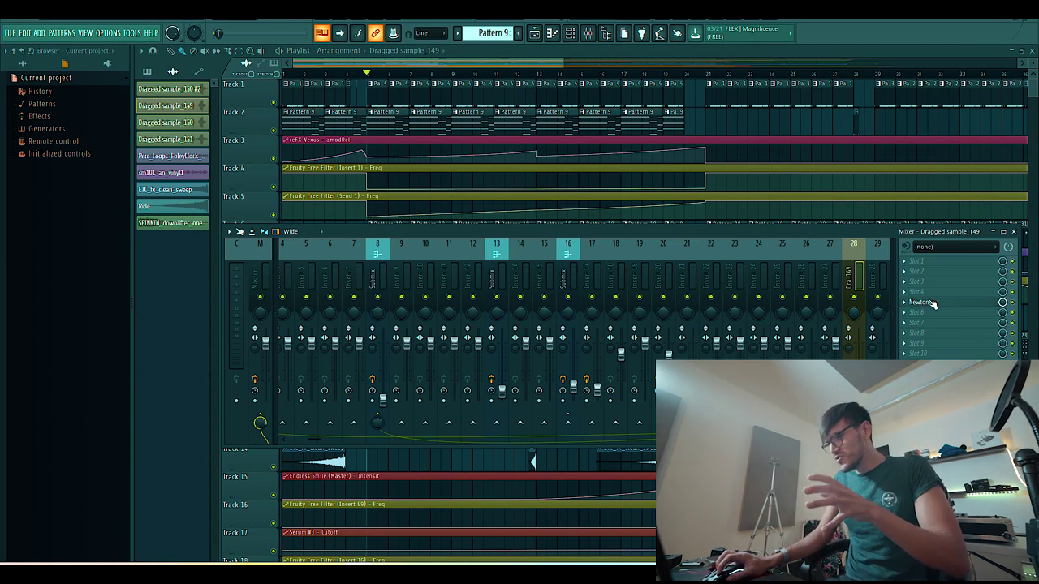
pyautogui.click(923, 302)
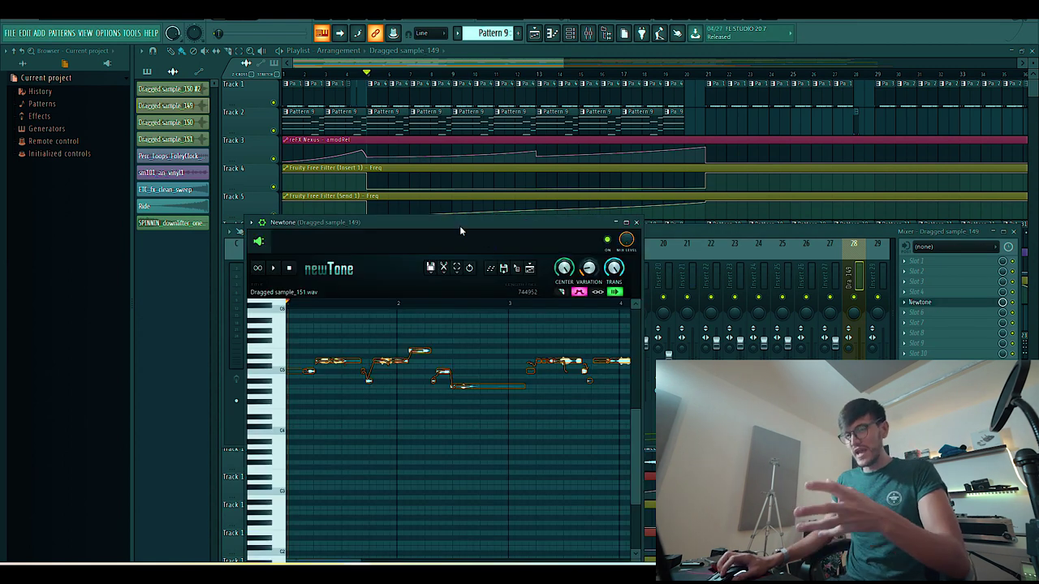
pyautogui.moveTo(447, 225); pyautogui.dragTo(450, 119)
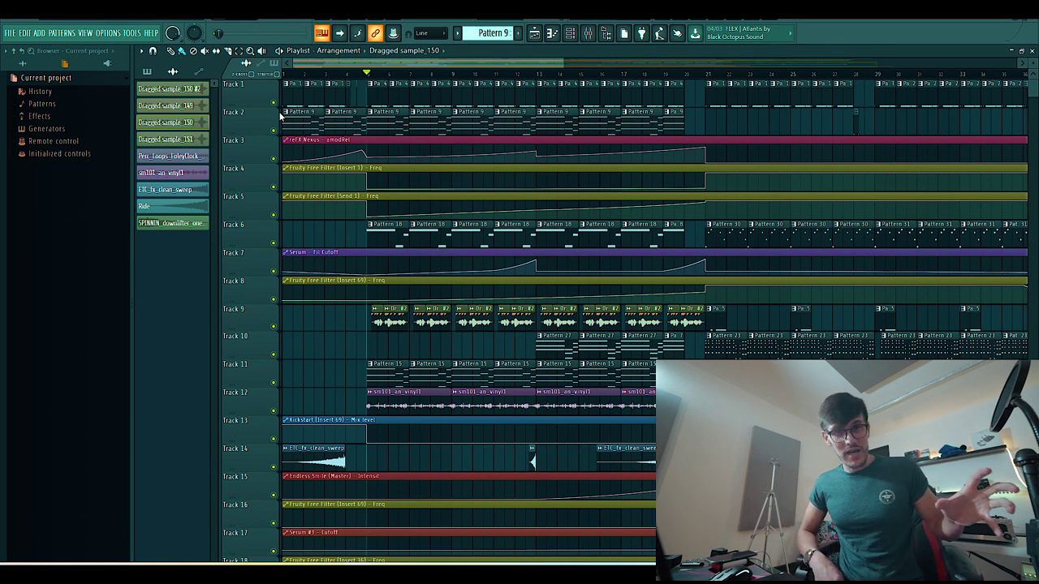
# - Solo Track 11 and play it with its Pattern 15 open in the channel rack
pyautogui.press('space')
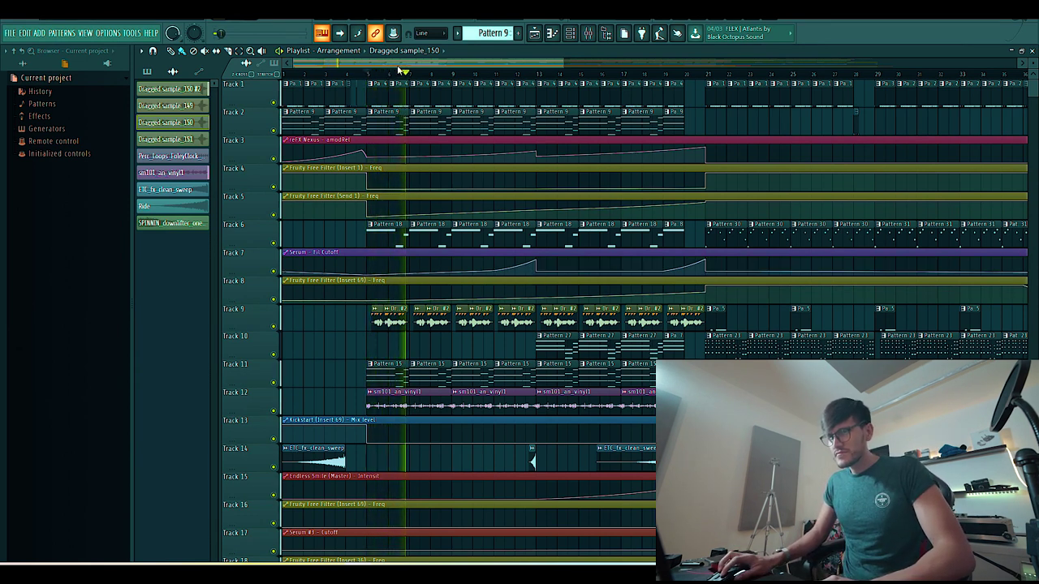
pyautogui.press('space')
pyautogui.rightClick(274, 382)
pyautogui.doubleClick(400, 378)
pyautogui.press('space')
pyautogui.press('Escape')
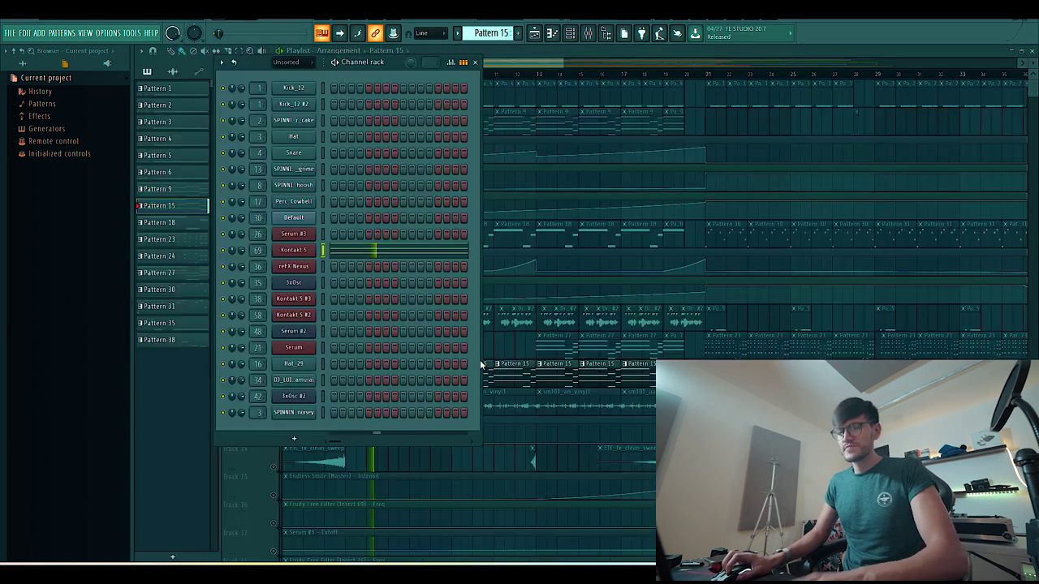
# - Inspect Pattern 15's Kontakt 5 instrument and the effect chain on mixer Insert 69, including the Fruity Free Filter slots
pyautogui.click(297, 254)
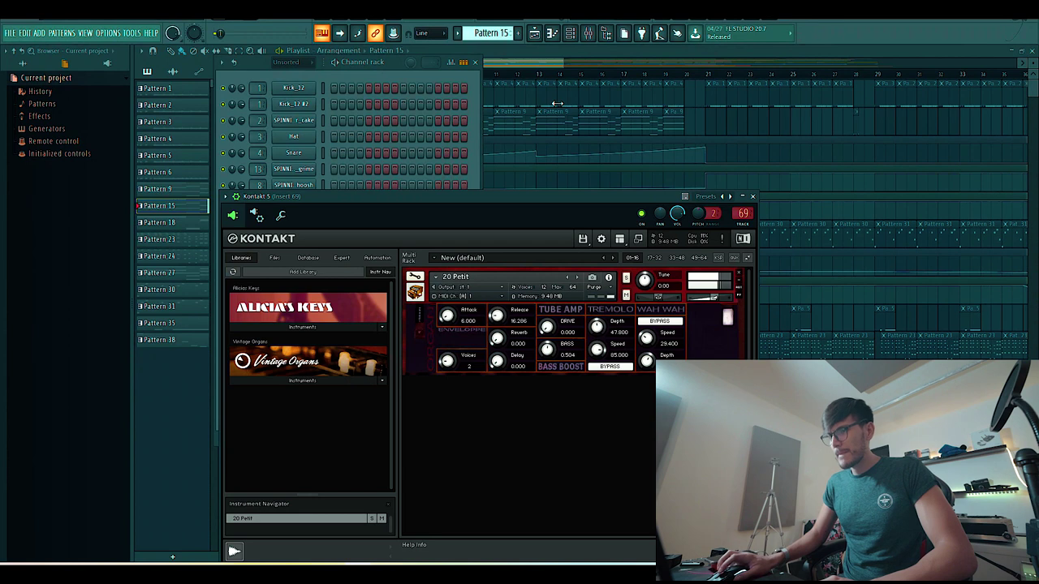
pyautogui.click(587, 33)
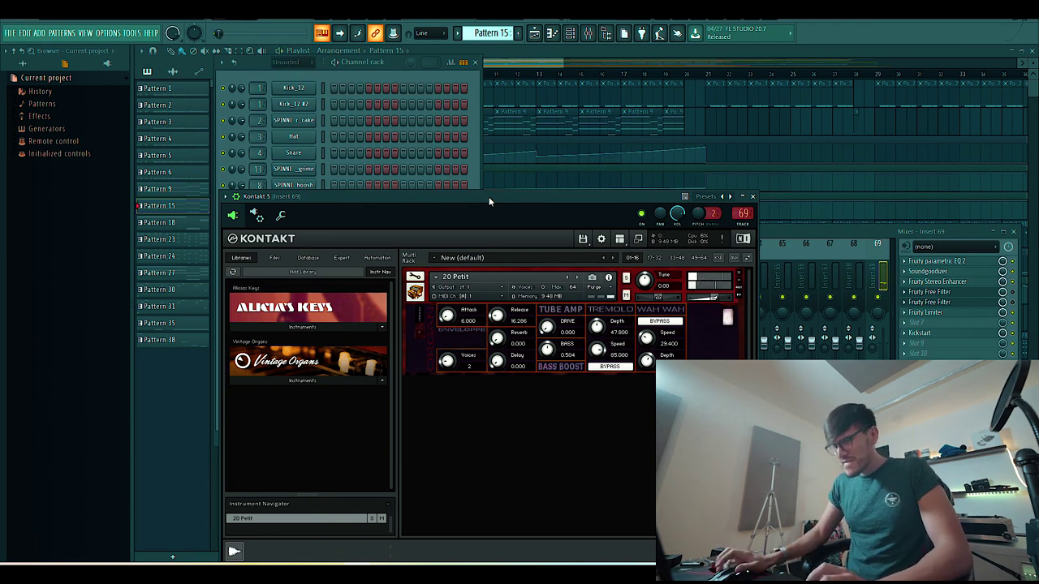
pyautogui.click(1012, 300)
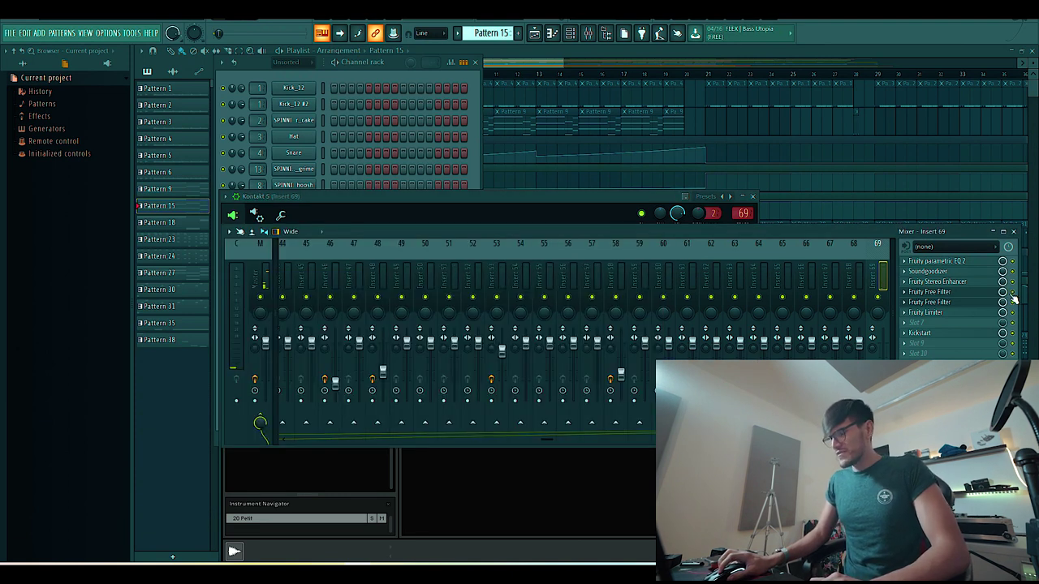
# - Return to the playlist, mute Track 11, enable Track 12 and play its vinyl sample on its own
pyautogui.click(478, 160)
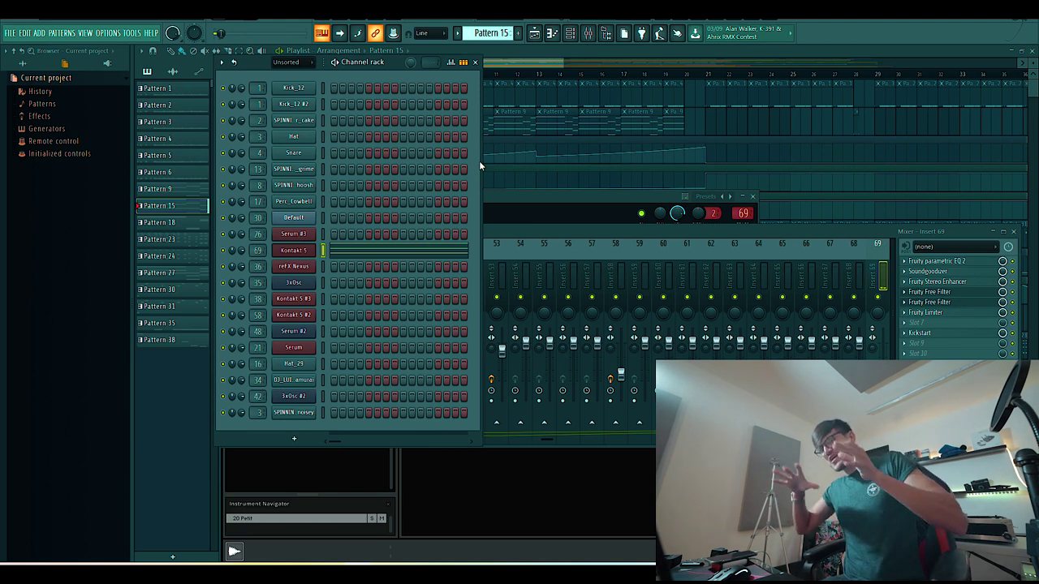
pyautogui.click(523, 65)
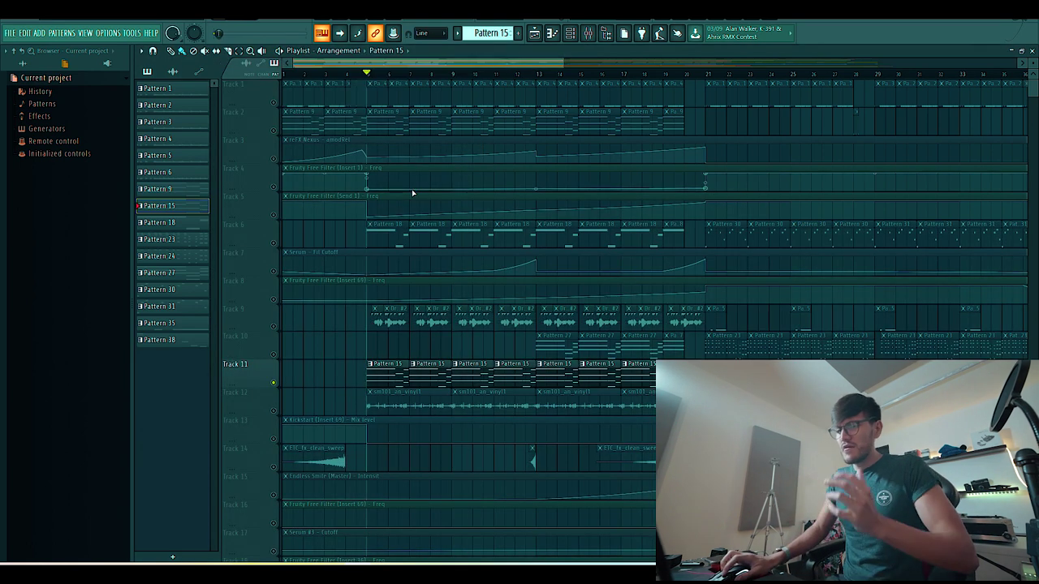
pyautogui.click(275, 384)
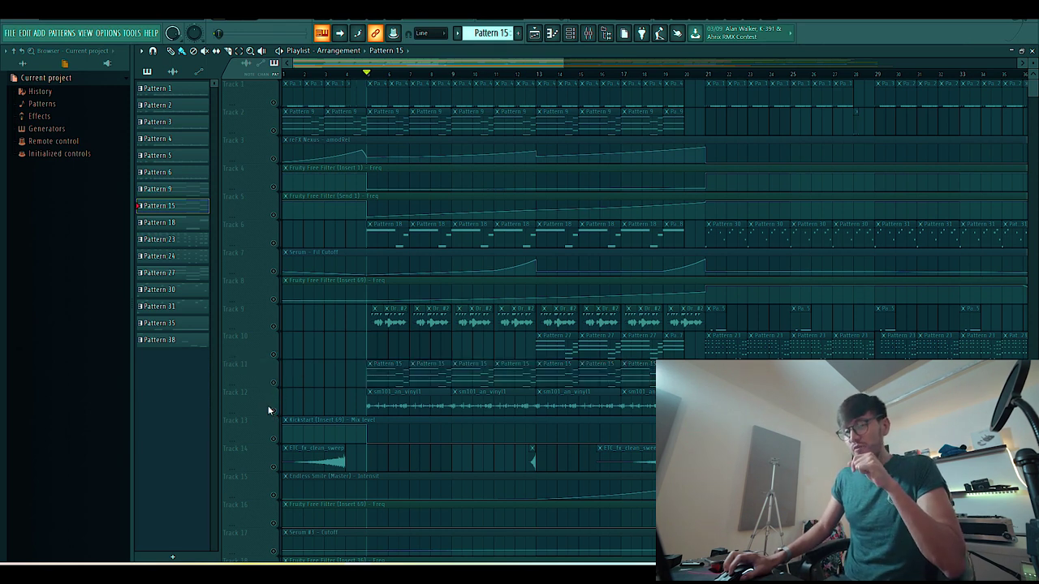
pyautogui.click(274, 412)
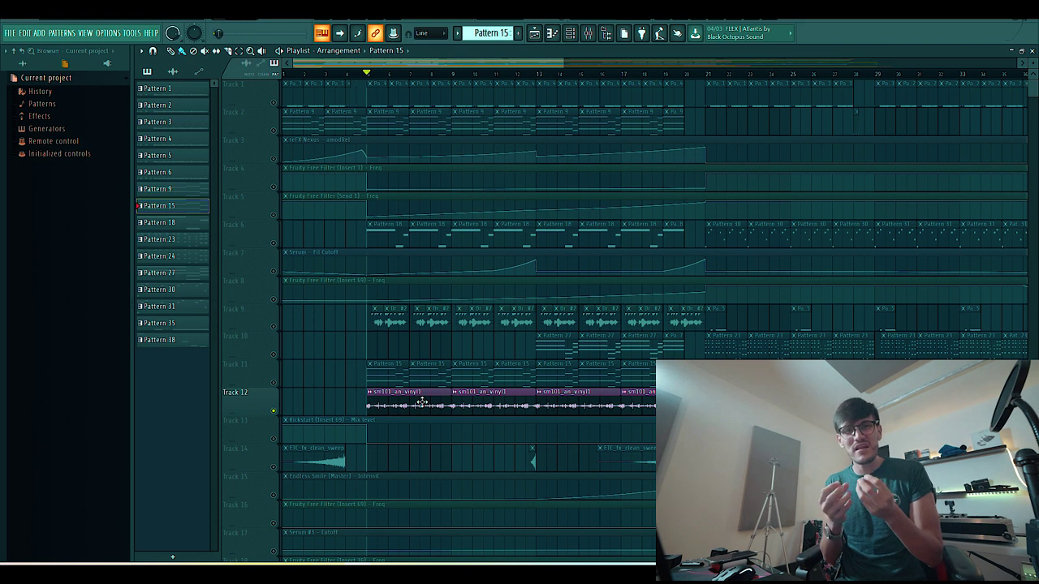
pyautogui.press('space')
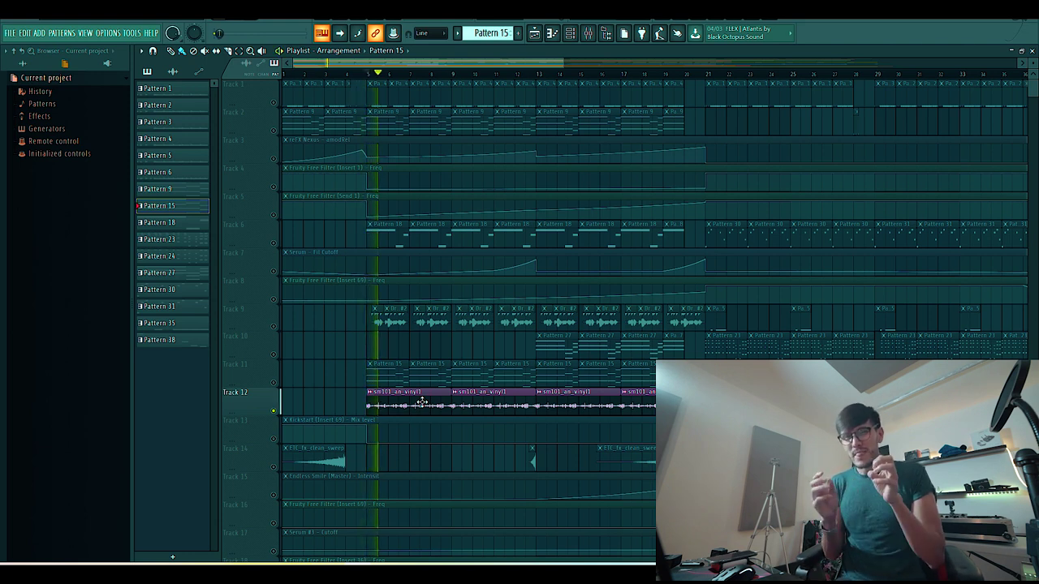
pyautogui.press('space')
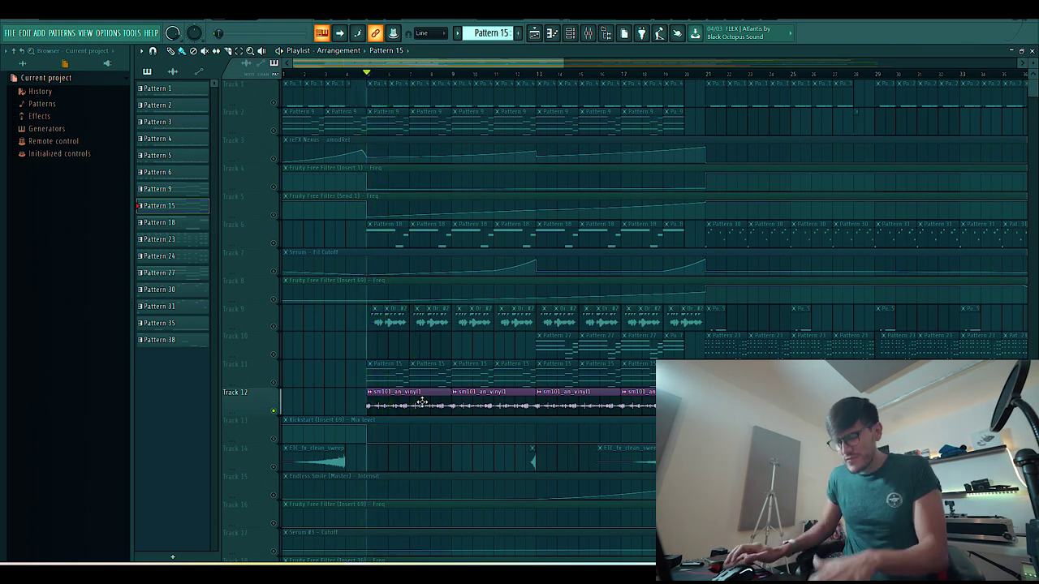
# - Unmute all the playlist tracks and play the full arrangement from bar 5
pyautogui.keyDown('ctrl'); pyautogui.click(273, 411); pyautogui.keyUp('ctrl')
pyautogui.press('space')
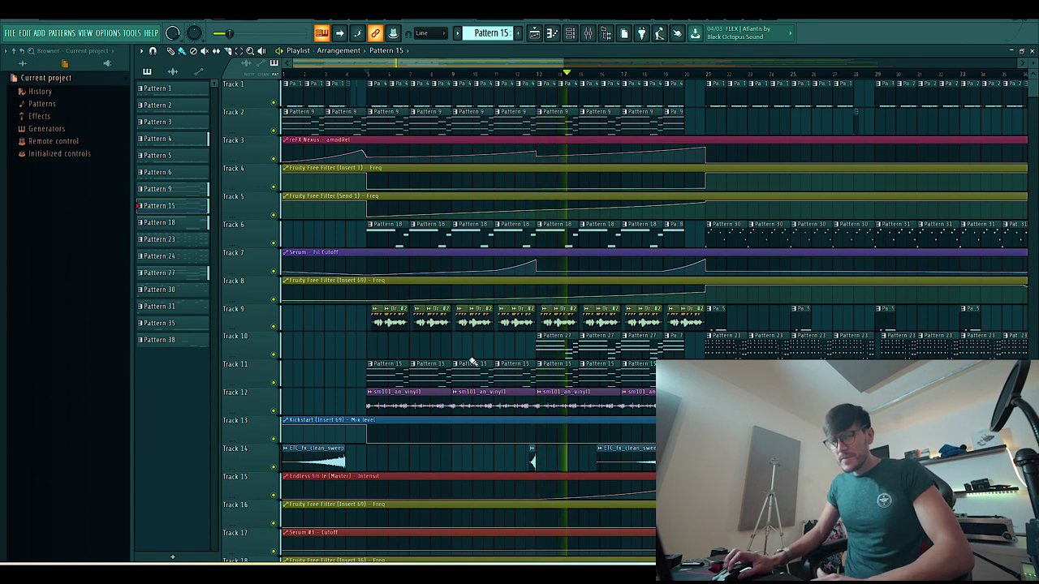
pyautogui.press('space')
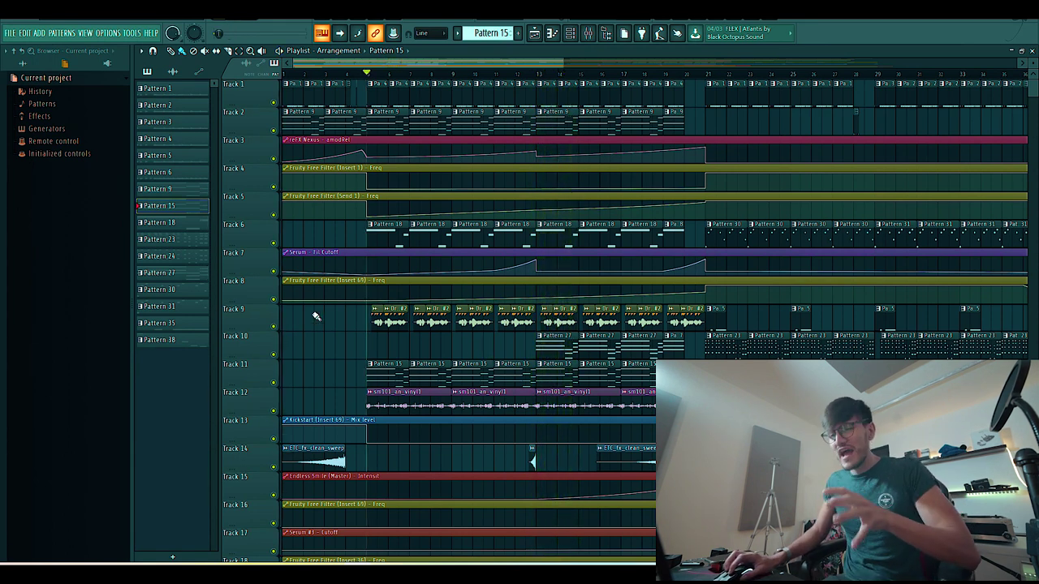
# - Isolate Track 9 and Track 10 and play them together from bar 13
pyautogui.keyDown('ctrl'); pyautogui.click(277, 330); pyautogui.keyUp('ctrl')
pyautogui.click(274, 354)
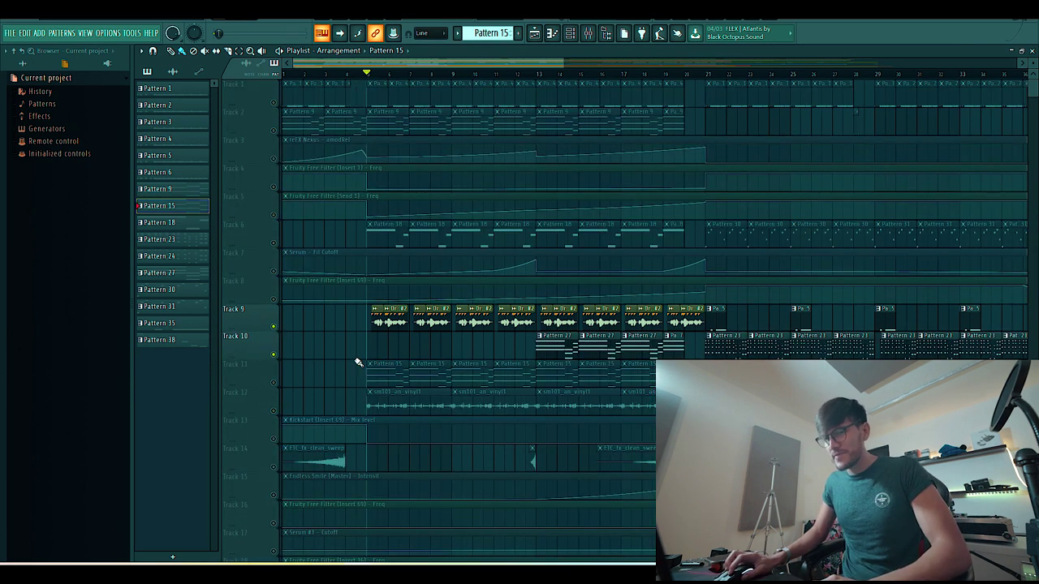
pyautogui.click(536, 75)
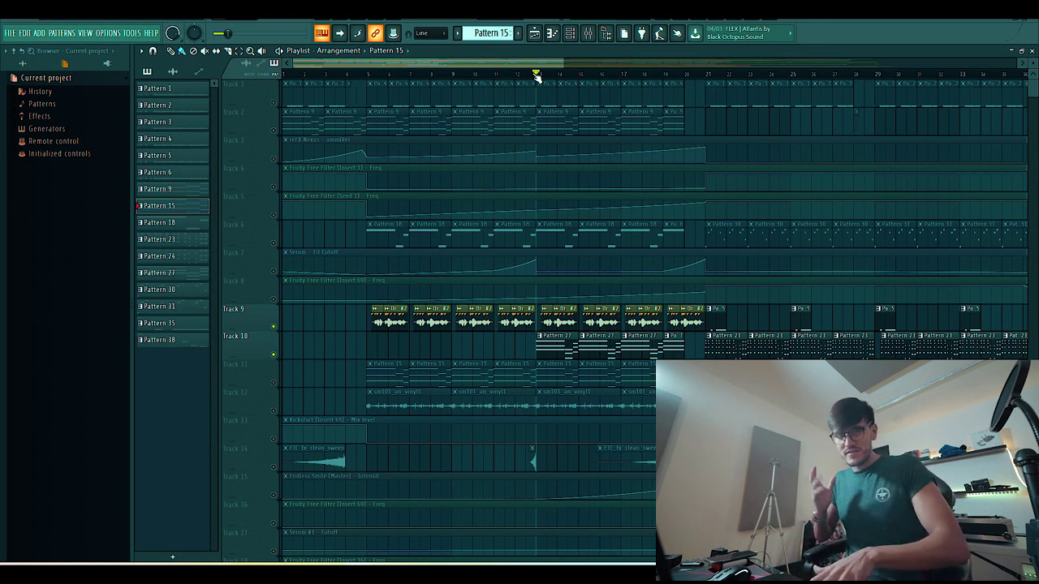
pyautogui.press('space')
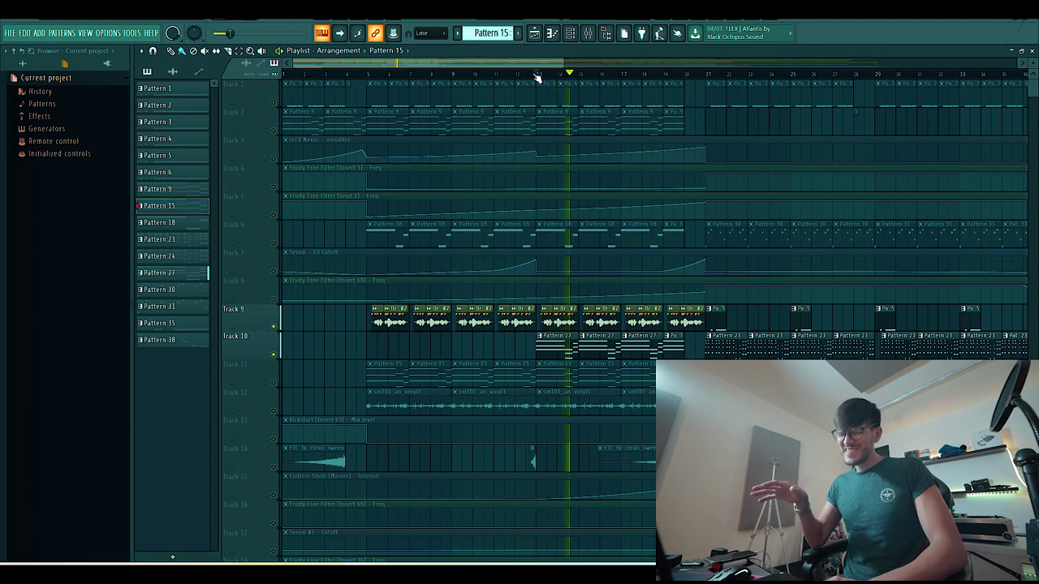
pyautogui.press('space')
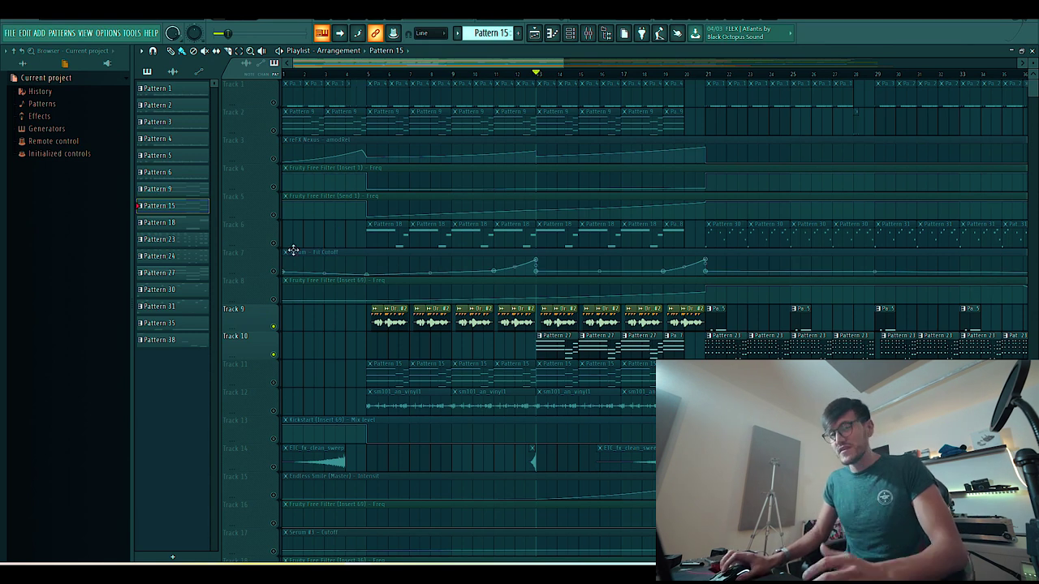
# - Re-enable all the tracks and play the full mix from bar 13
pyautogui.rightClick(275, 327)
pyautogui.press('space')
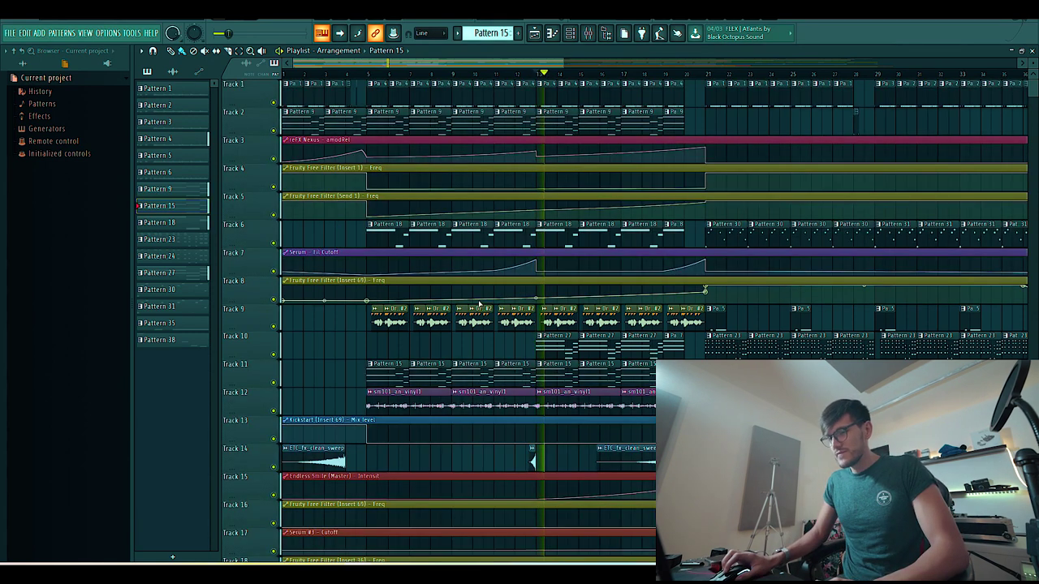
pyautogui.scroll(-3, 495, 287)
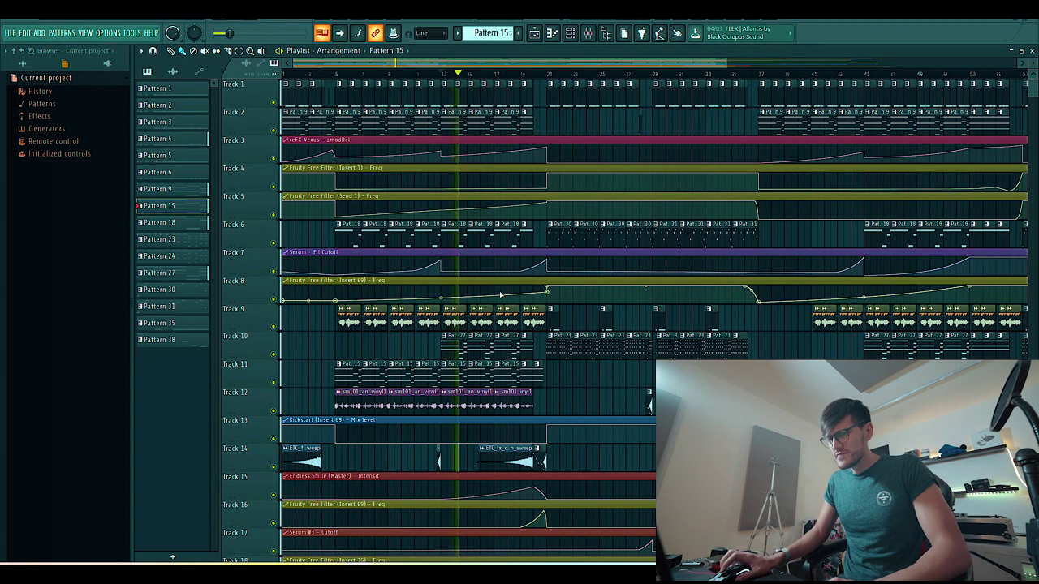
pyautogui.press('space')
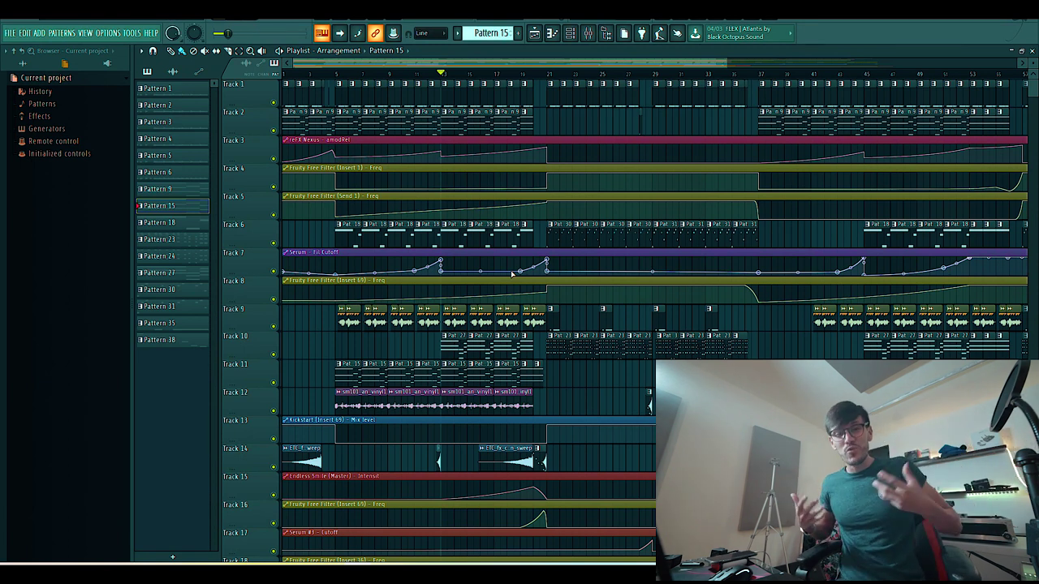
# - Resume playback and jump ahead to about bar 18 to hear the end of the build-up
pyautogui.press('space')
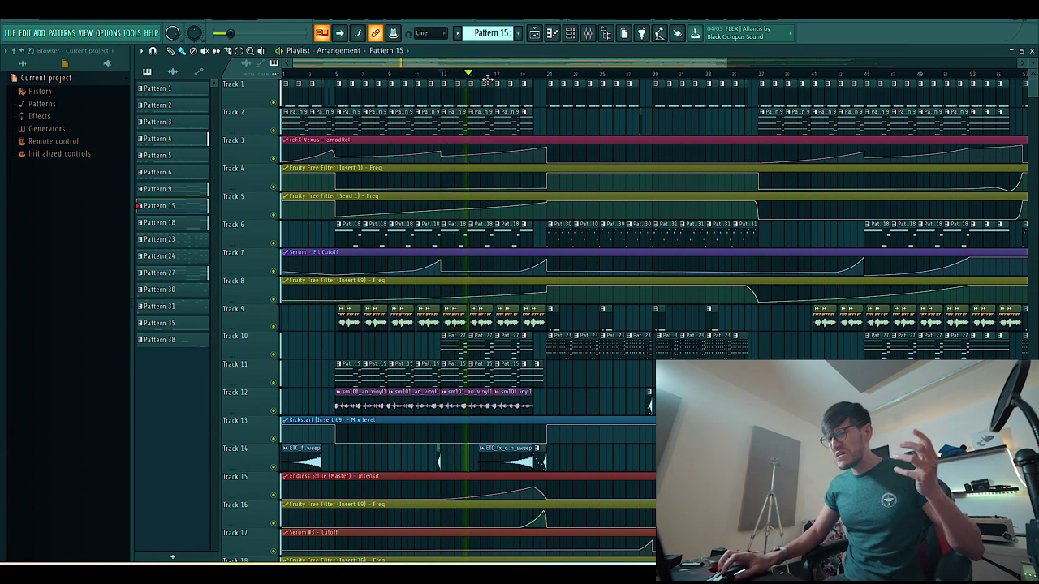
pyautogui.click(519, 75)
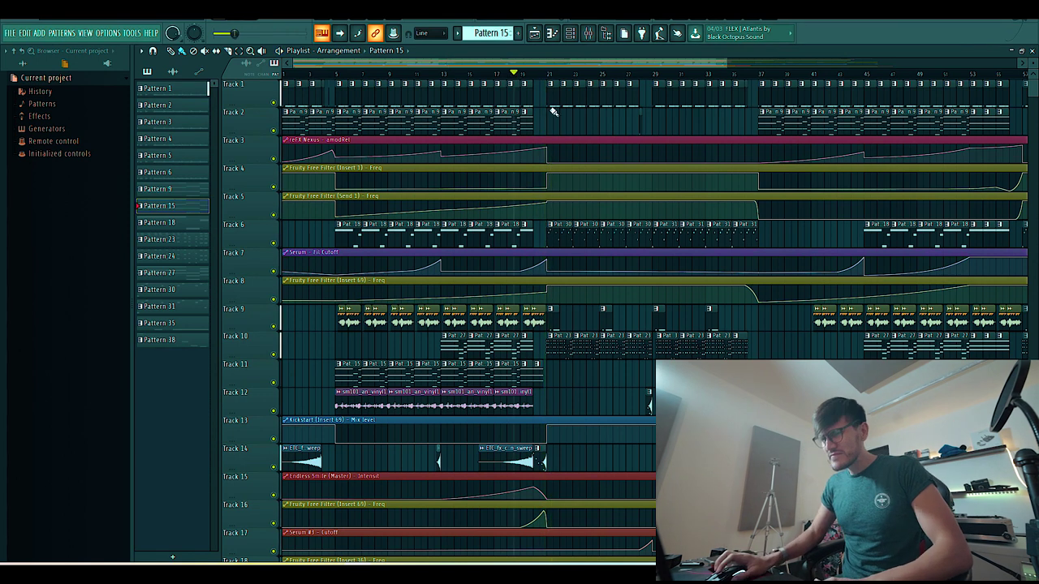
pyautogui.scroll(3, 548, 321)
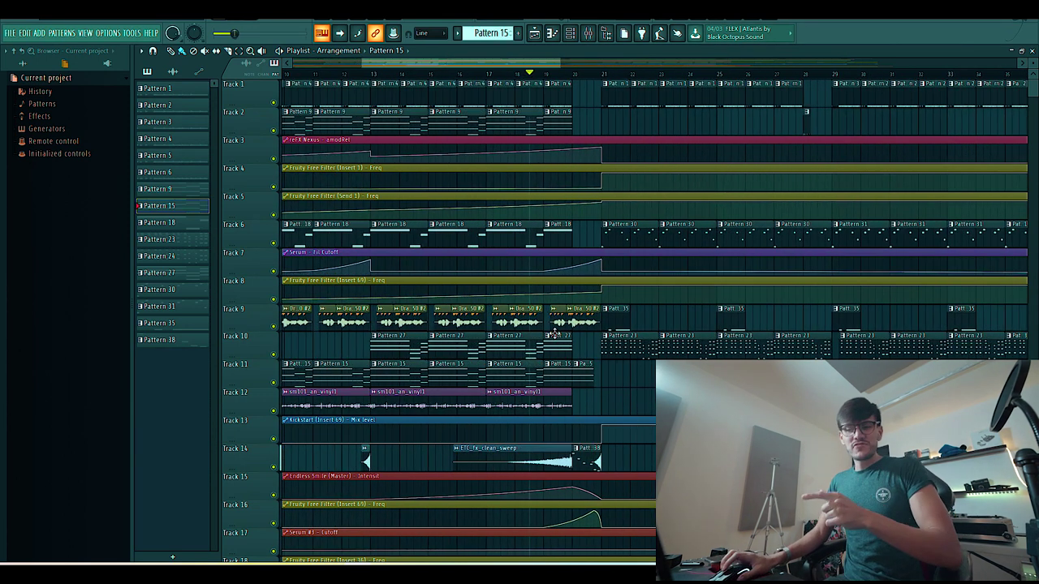
pyautogui.scroll(-3, 515, 463)
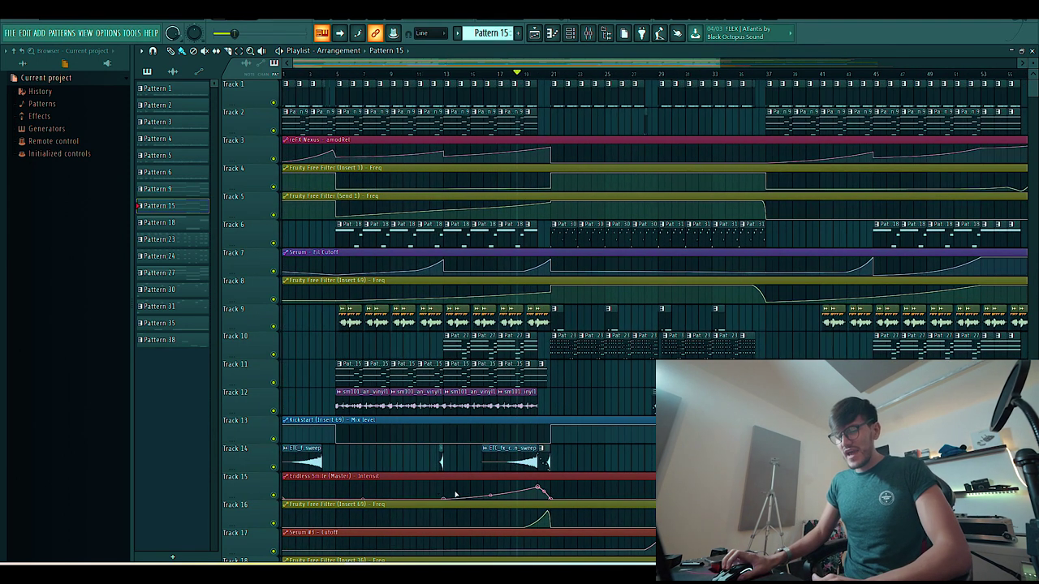
# - Open the Endless Smile intensity automation clip on Track 15 and show the Master insert's effect chain in the mixer
pyautogui.doubleClick(471, 478)
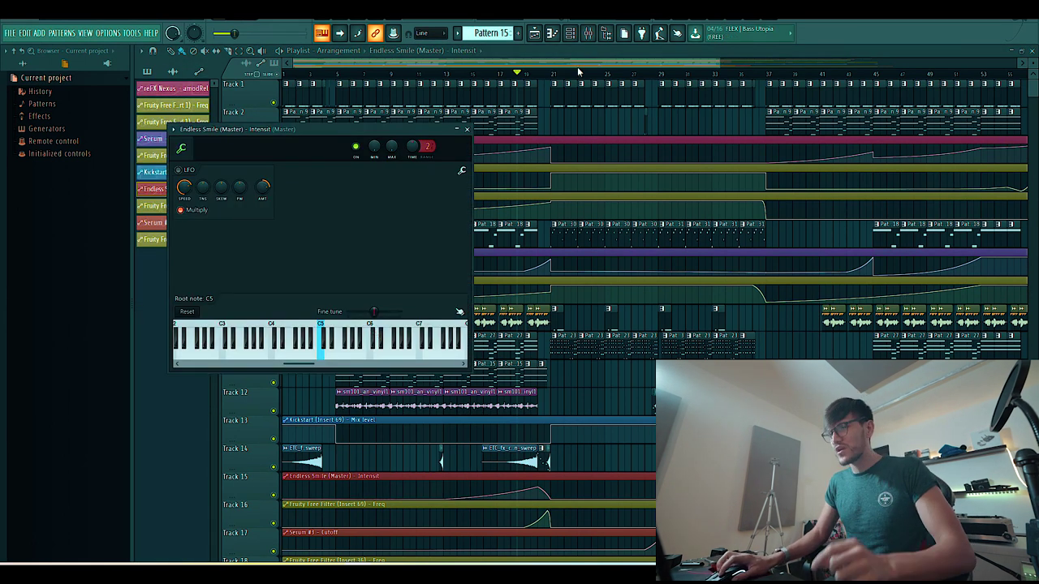
pyautogui.click(588, 32)
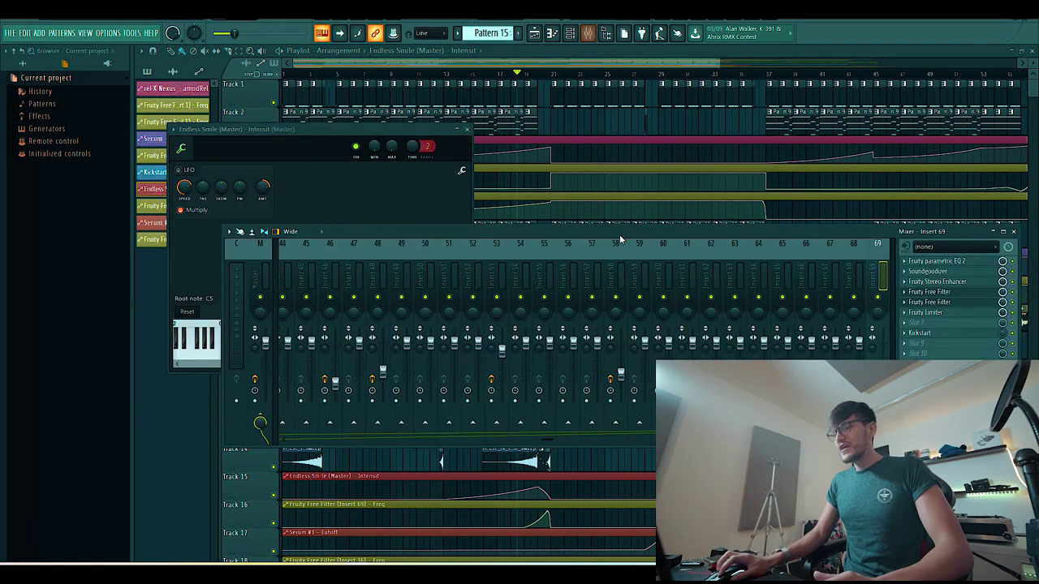
pyautogui.click(267, 283)
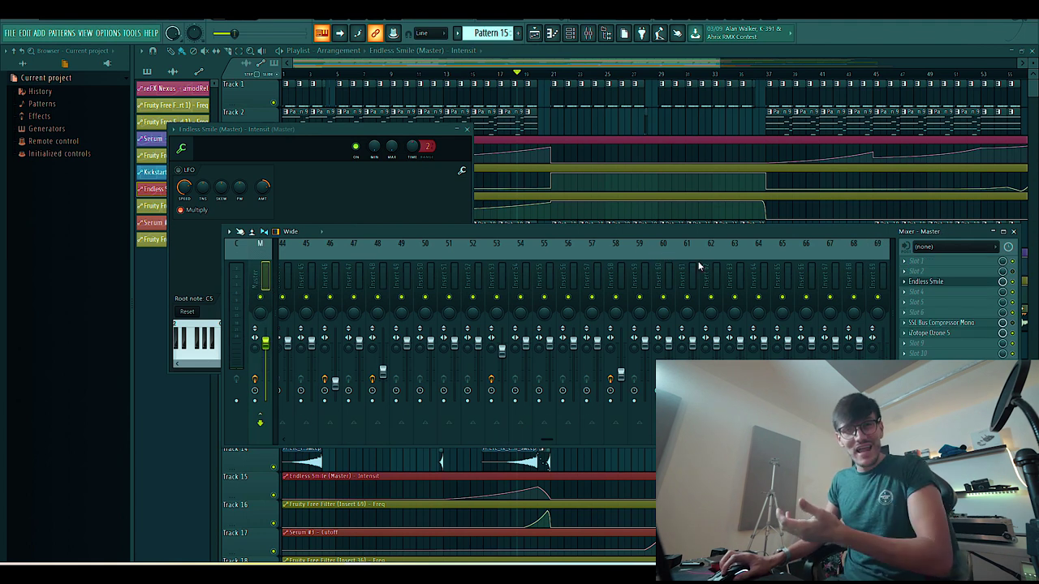
# - Open the Endless Smile effect on the Master, move its window higher and turn Intensity down to 0.0 %
pyautogui.click(947, 284)
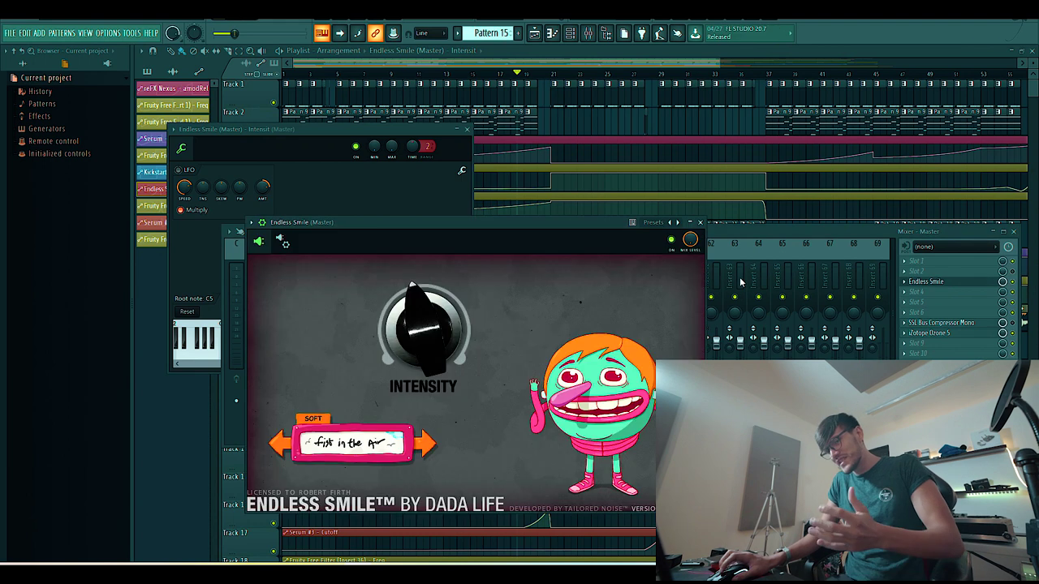
pyautogui.moveTo(530, 229); pyautogui.dragTo(547, 188)
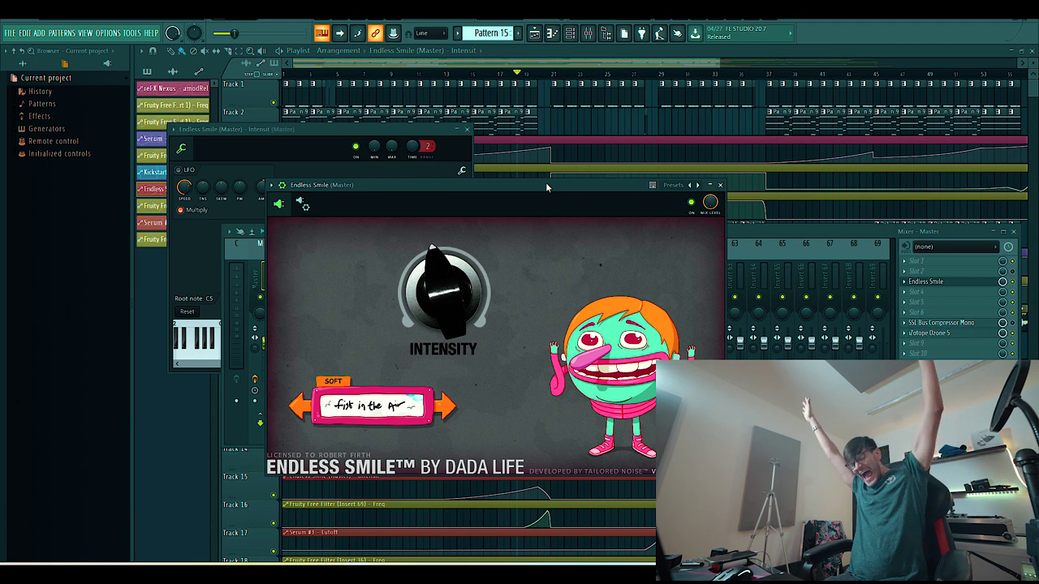
pyautogui.moveTo(453, 284); pyautogui.dragTo(448, 345)
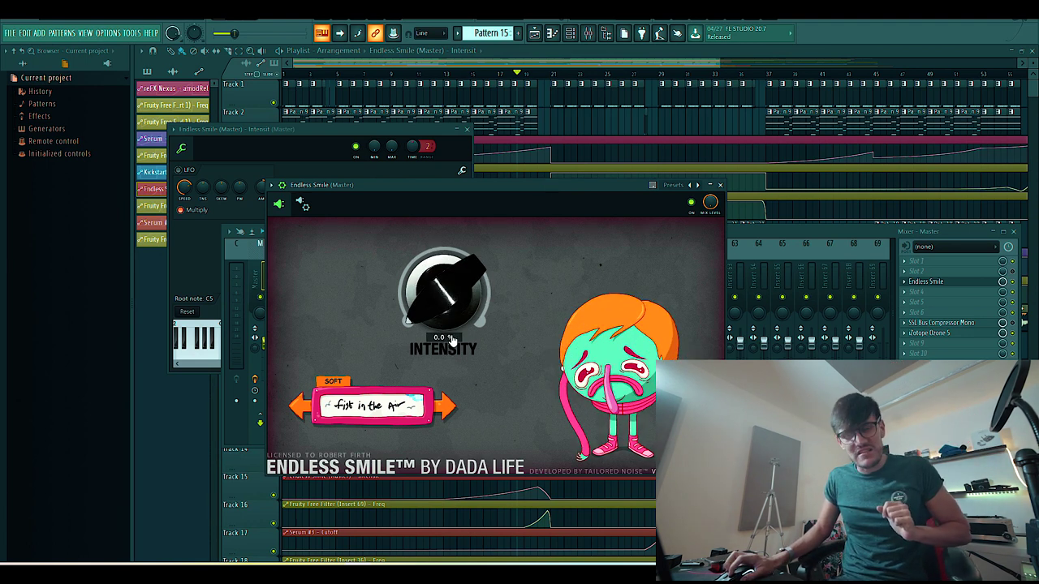
pyautogui.moveTo(455, 321); pyautogui.dragTo(500, 363)
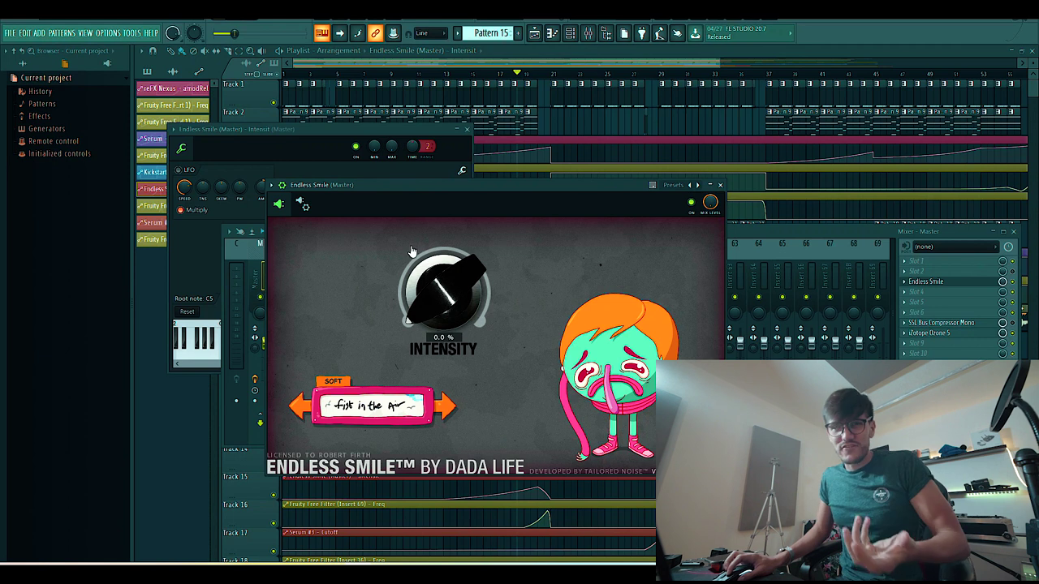
# - Close the plugin and mixer windows and play the build-up from about bar 17 into the drop
pyautogui.press('F12')
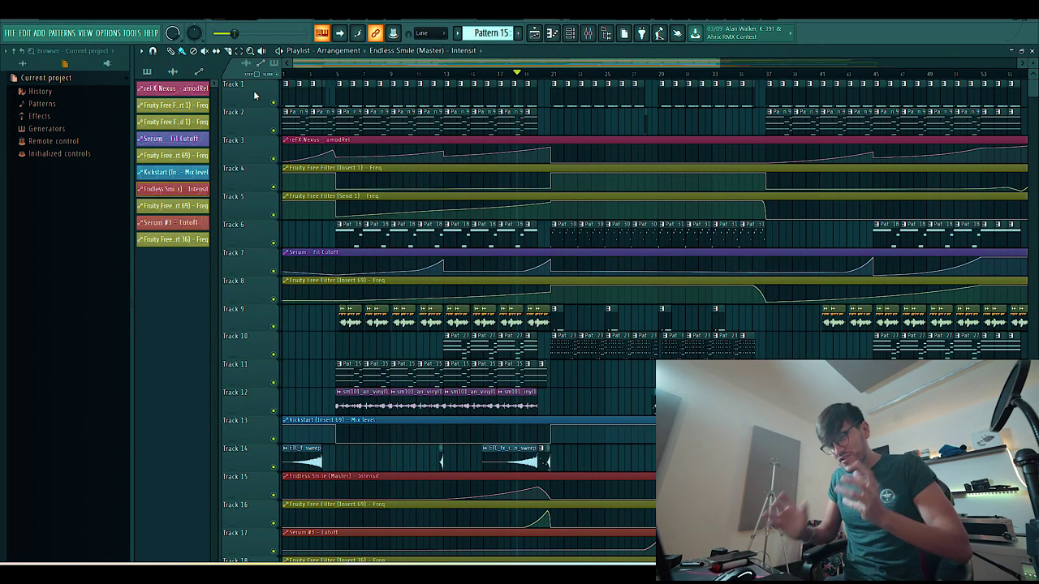
pyautogui.click(504, 75)
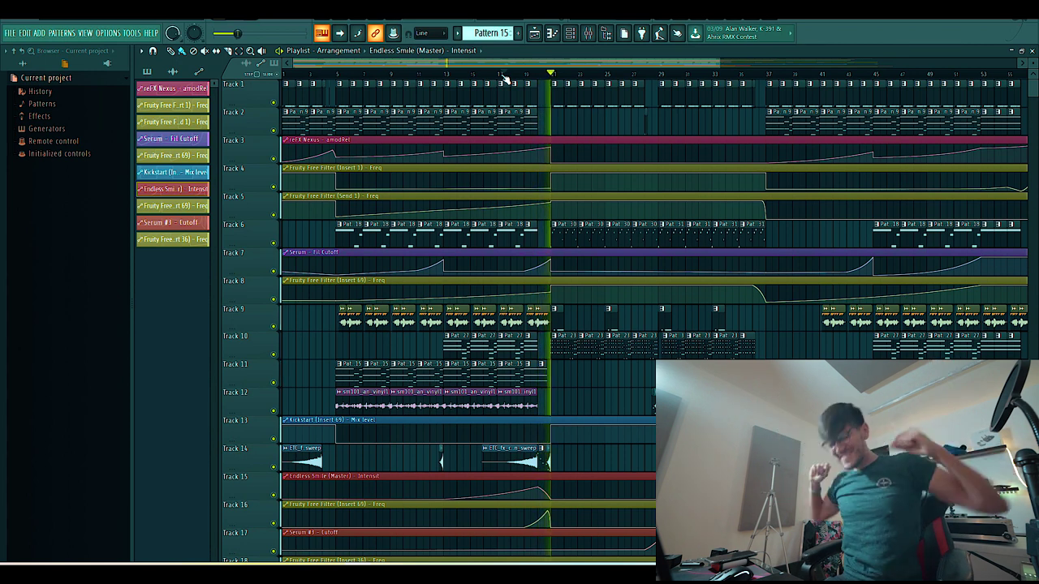
pyautogui.press('space')
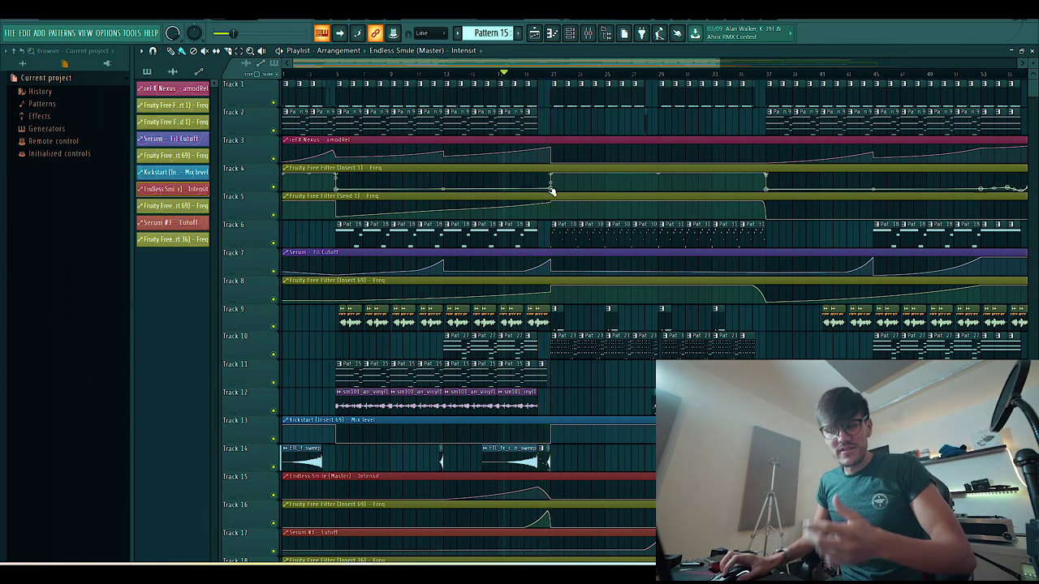
# - Solo Track 14 and play its Pattern 38 fill from bar 20
pyautogui.scroll(4, 548, 244)
pyautogui.scroll(3, 560, 277)
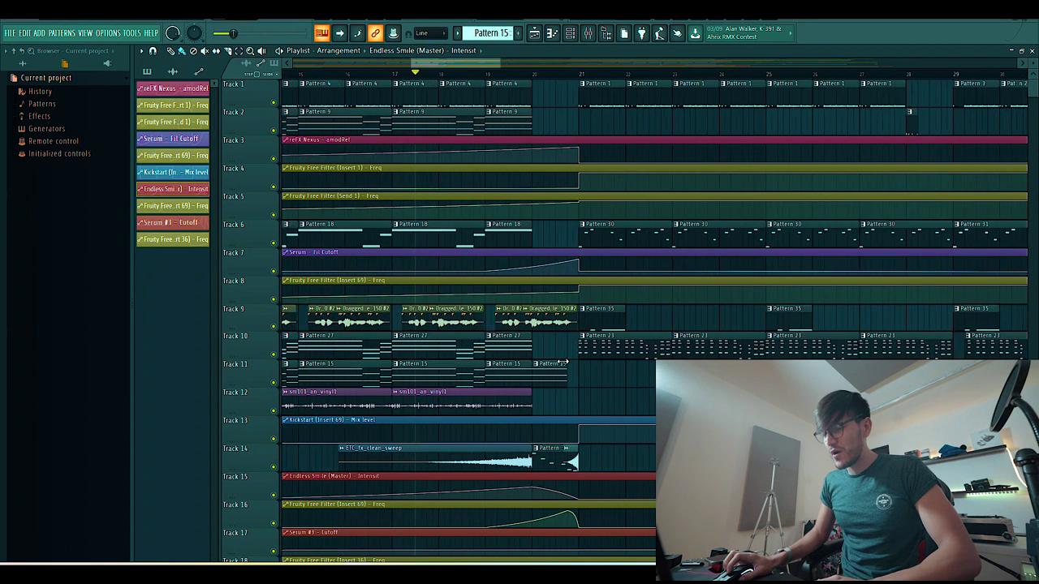
pyautogui.rightClick(279, 468)
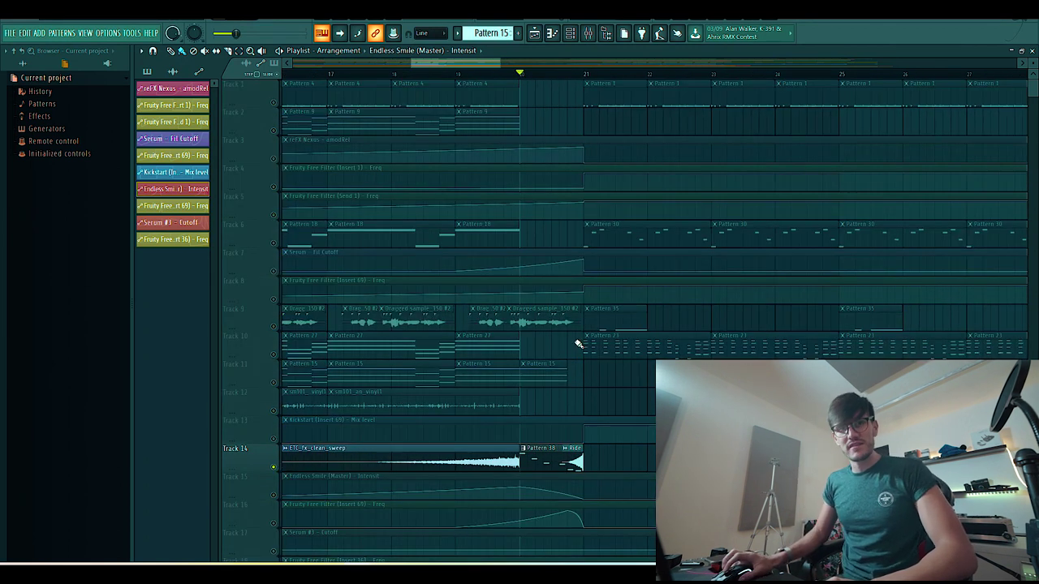
pyautogui.press('space')
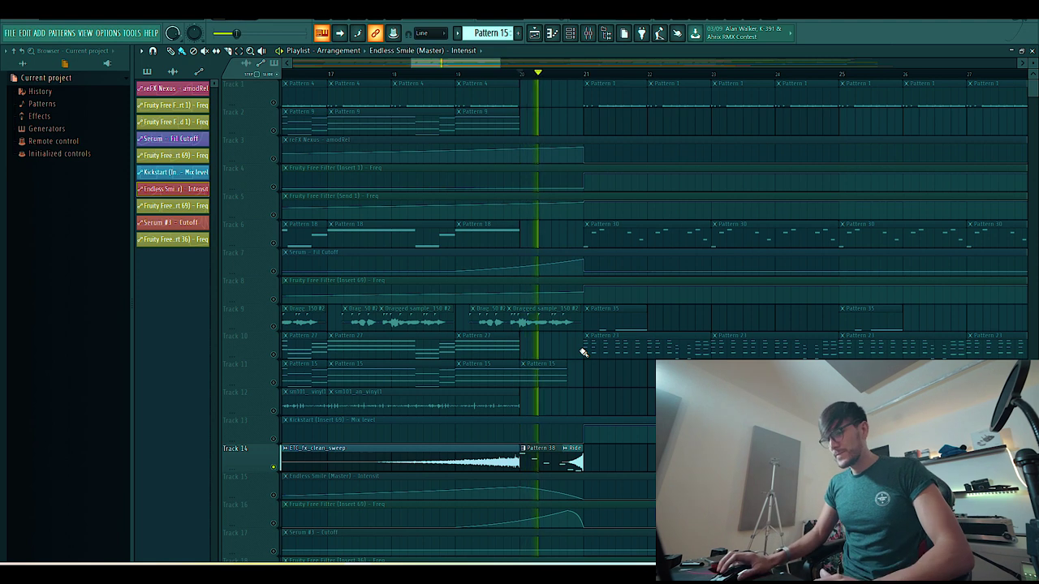
pyautogui.press('space')
# - Open Pattern 38 in the channel rack and check the DJ_LUIAN_percussion_samurai sample settings
pyautogui.doubleClick(553, 450)
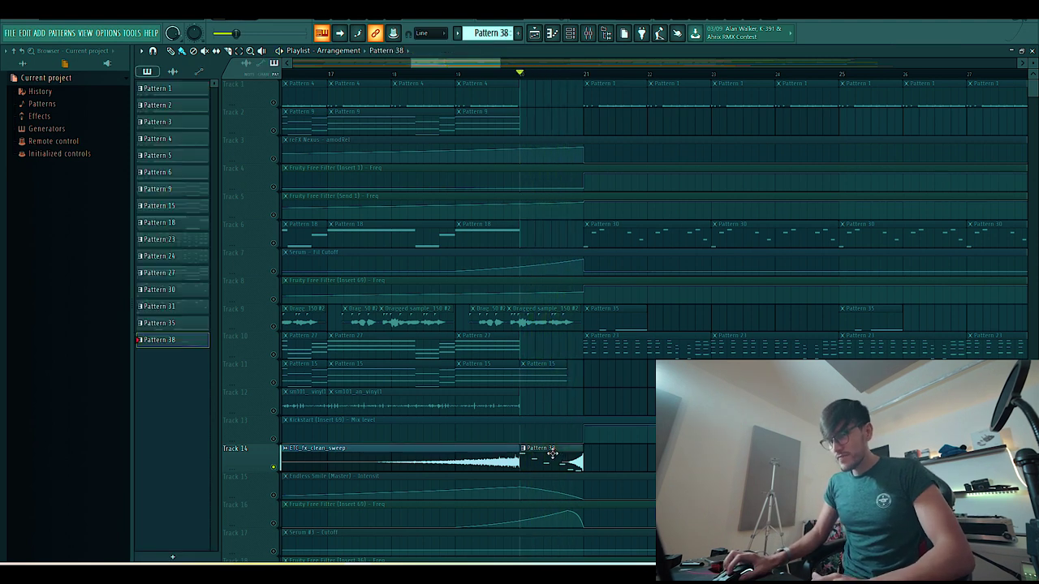
pyautogui.click(294, 382)
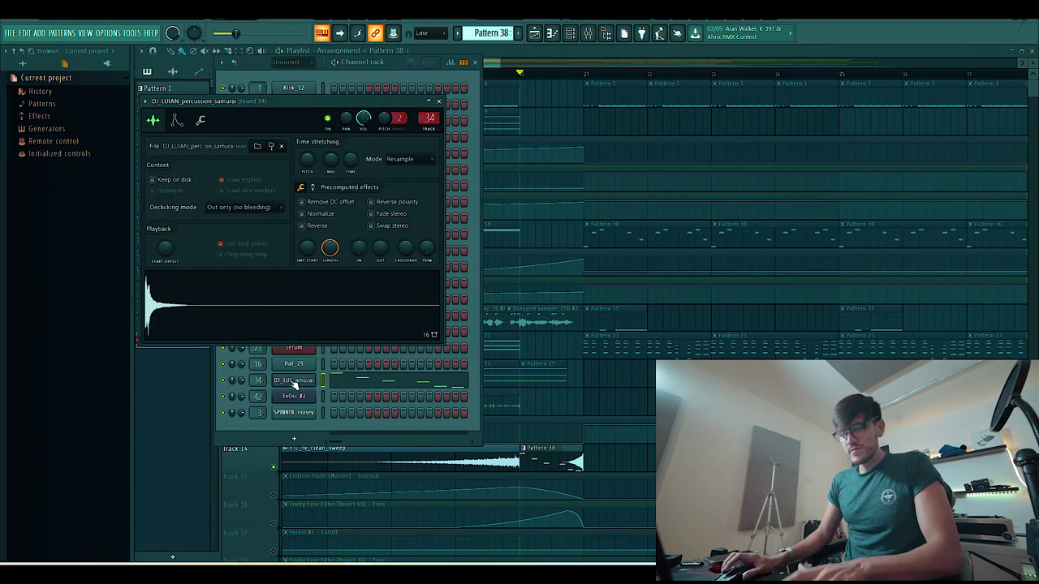
pyautogui.click(294, 383)
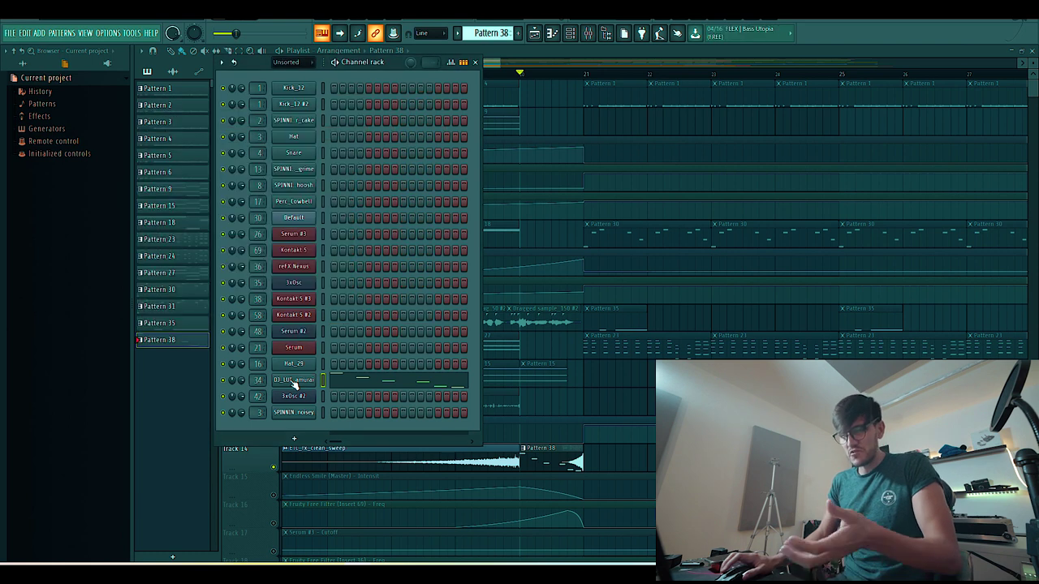
# - View the percussion sample's notes in the piano roll with their Pan values, and return to the channel rack
pyautogui.click(395, 385)
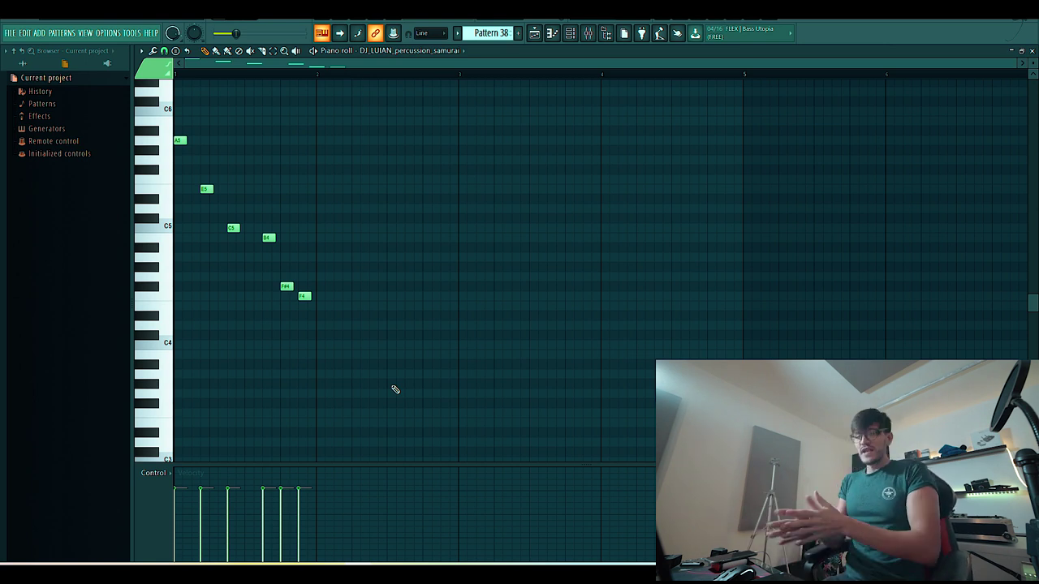
pyautogui.click(151, 474)
pyautogui.click(177, 494)
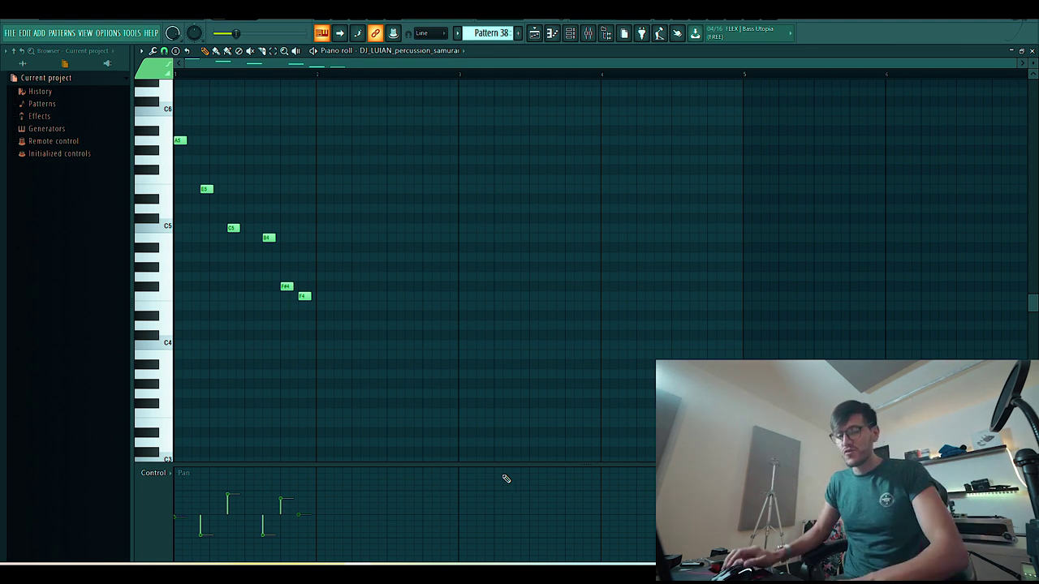
pyautogui.press('Escape')
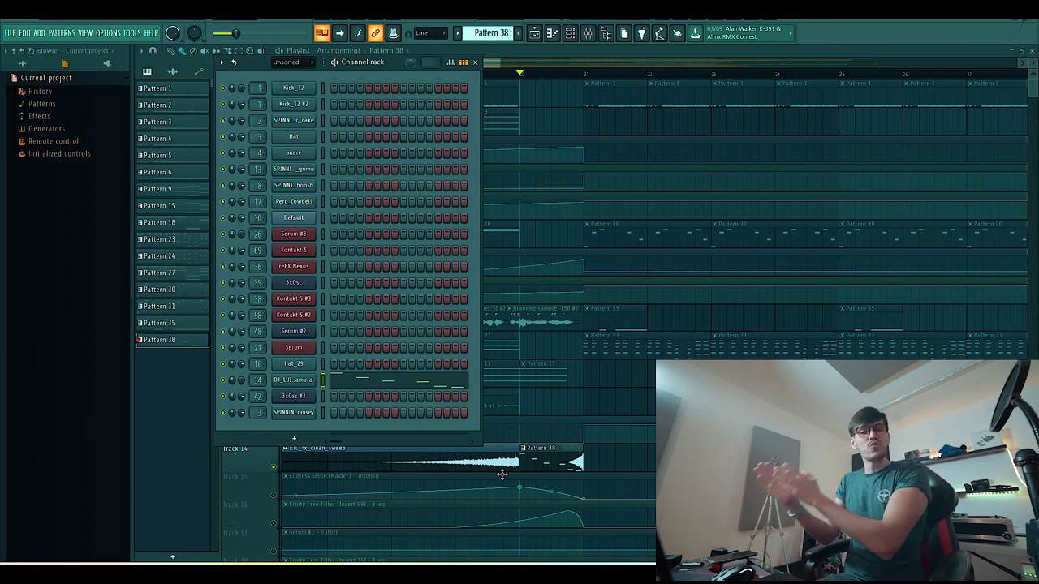
# - Close the channel rack, unmute all the tracks and play the transition into the drop at bar 21
pyautogui.press('F6')
pyautogui.press('space')
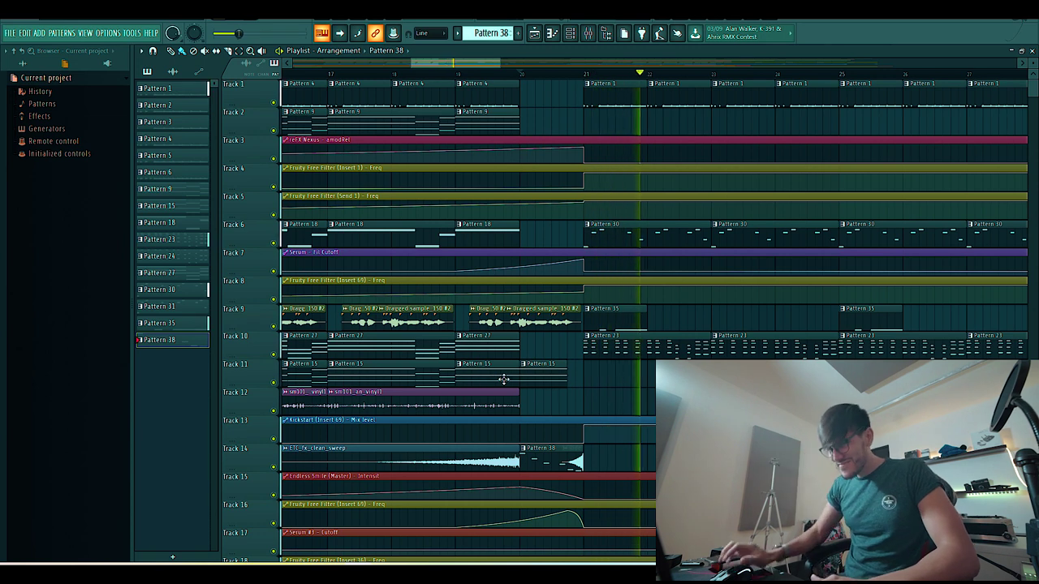
pyautogui.scroll(-3, 609, 357)
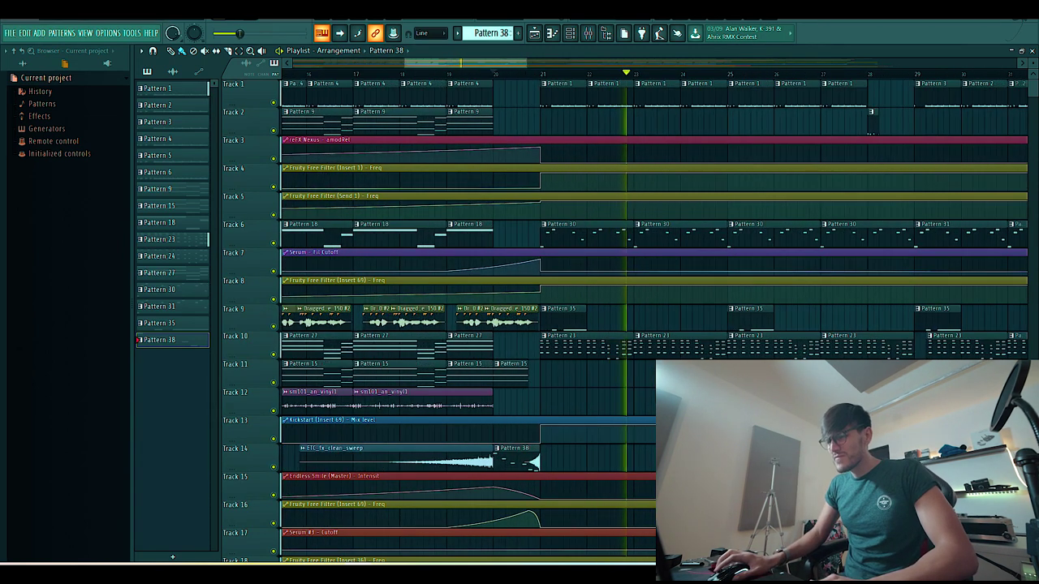
# - Open Track 10's Pattern 23 in the channel rack to show the drop's layered instruments
pyautogui.doubleClick(663, 354)
pyautogui.press('F7')
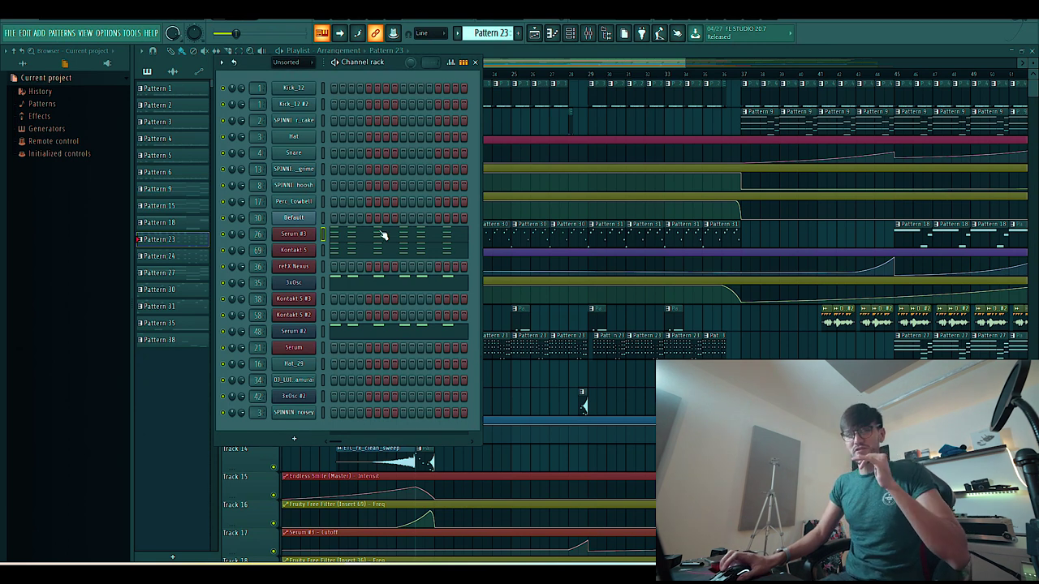
# - Inspect the Serum #3 chord preset, its macros and envelope, with the Serum #3 channel soloed
pyautogui.click(315, 234)
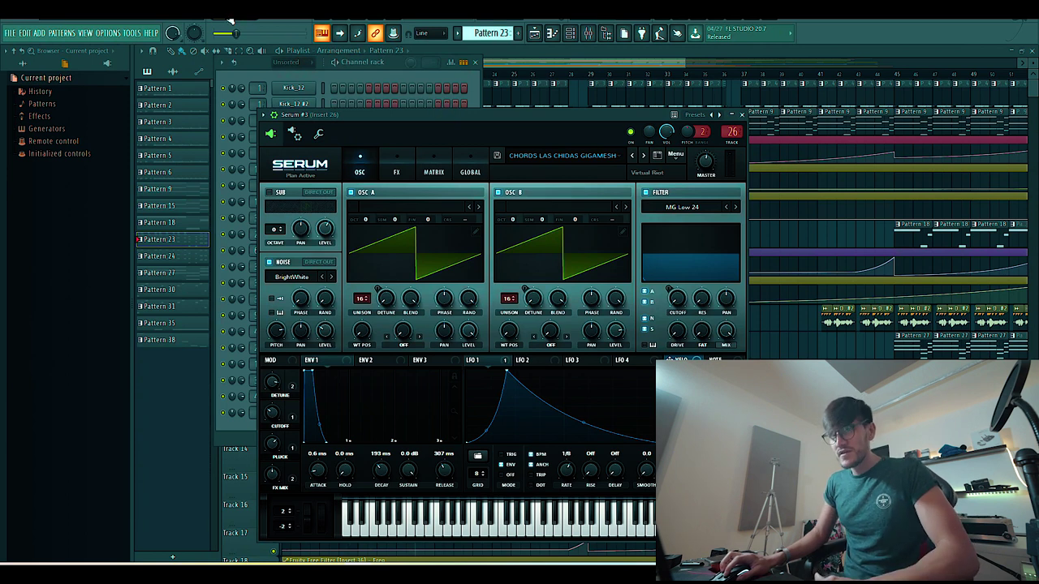
pyautogui.click(340, 62)
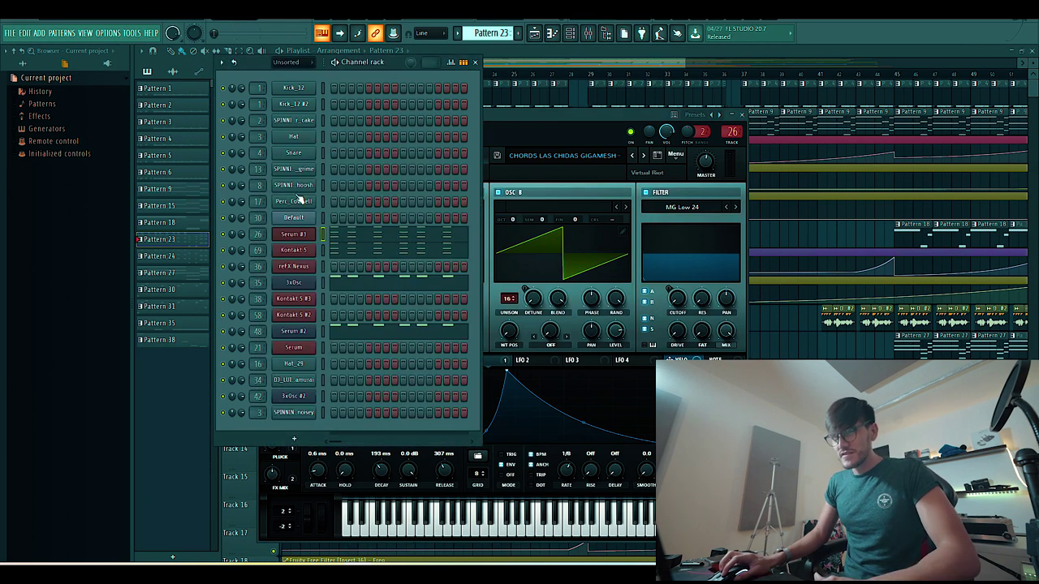
pyautogui.rightClick(225, 283)
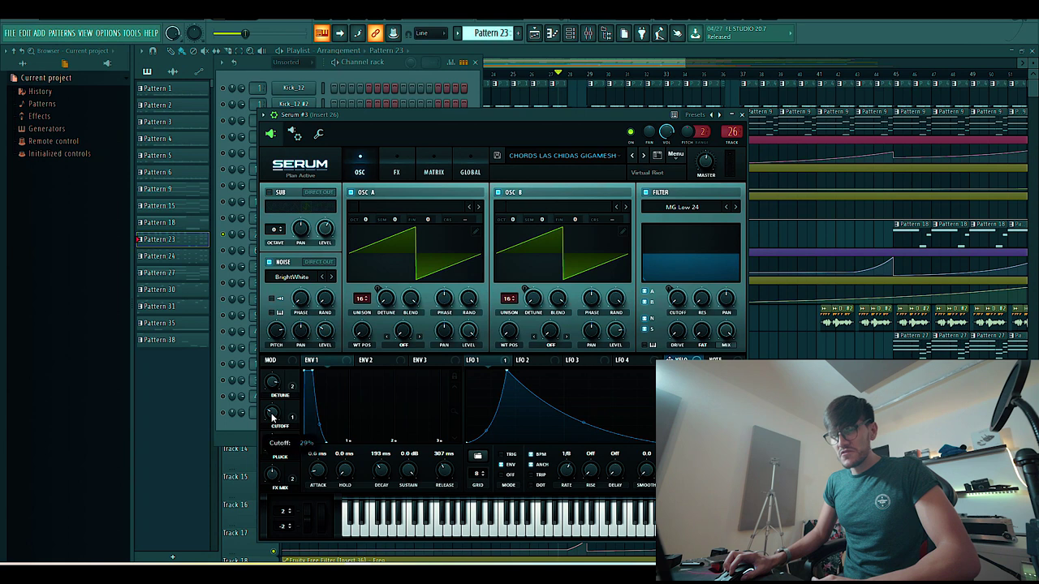
pyautogui.click(473, 104)
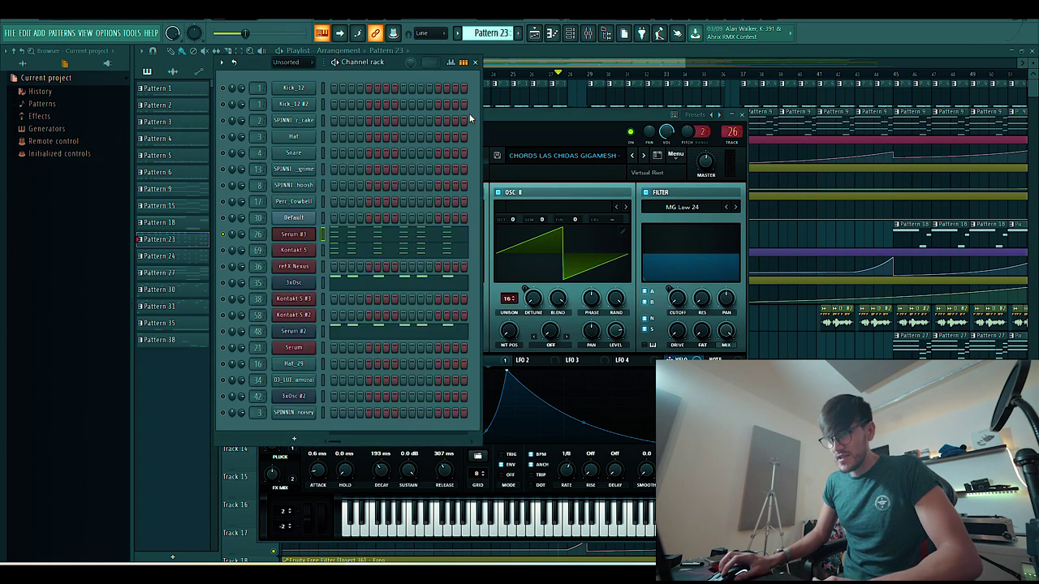
pyautogui.click(491, 118)
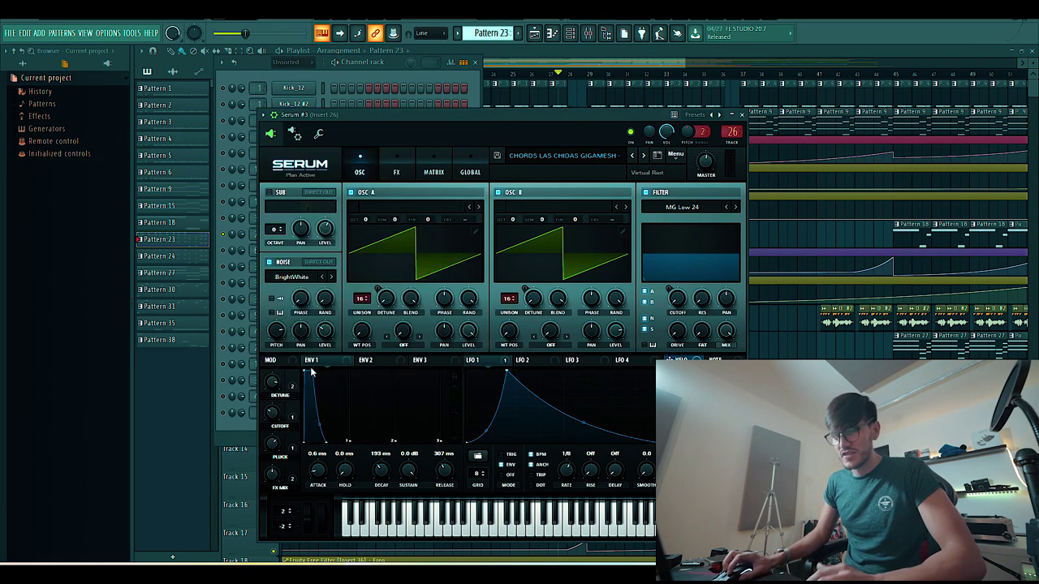
pyautogui.click(479, 92)
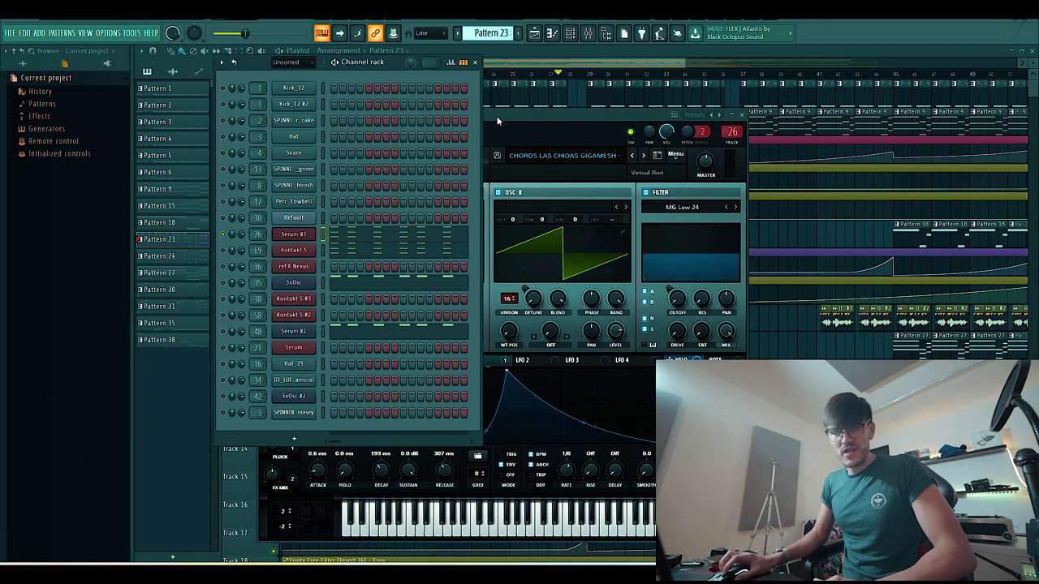
# - Solo the Kontakt 5 channel and play the pattern while viewing its chord notes in the piano roll
pyautogui.rightClick(224, 250)
pyautogui.click(242, 254)
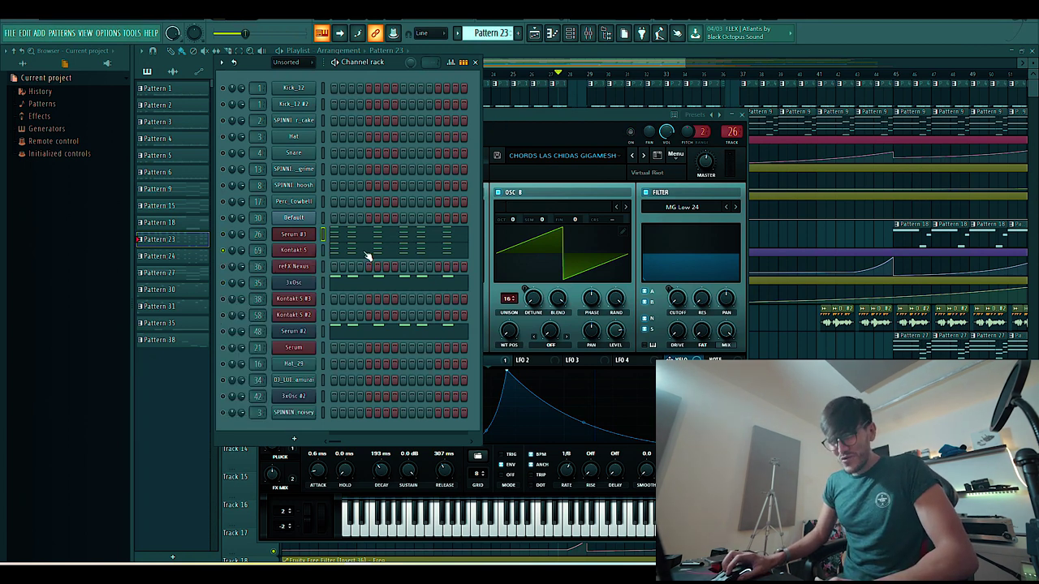
pyautogui.click(368, 255)
pyautogui.press('space')
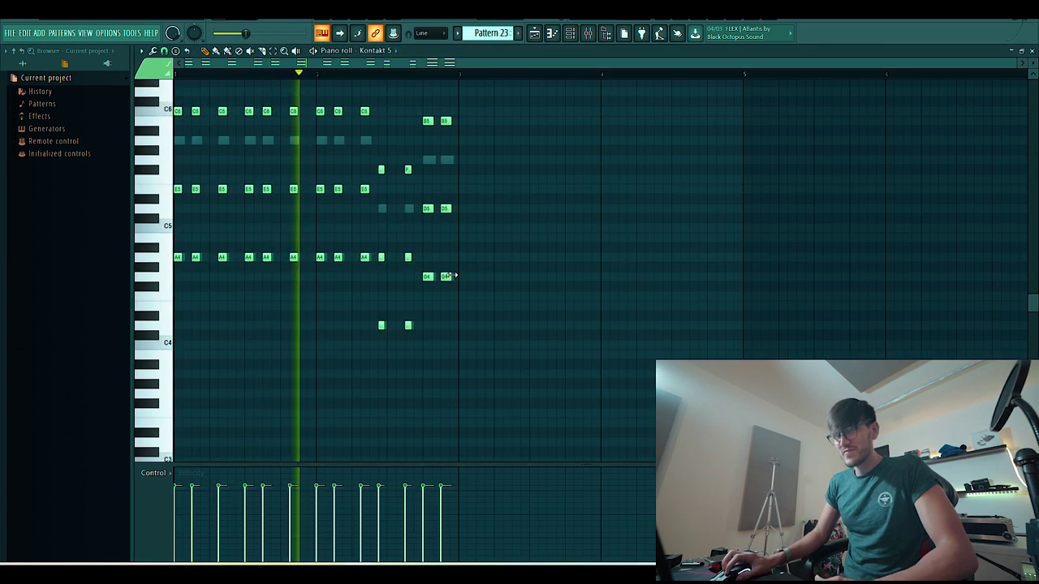
pyautogui.press('Escape')
# - Open the Kontakt 5 instrument with the 20 Petit patch and play the soloed layer
pyautogui.click(295, 251)
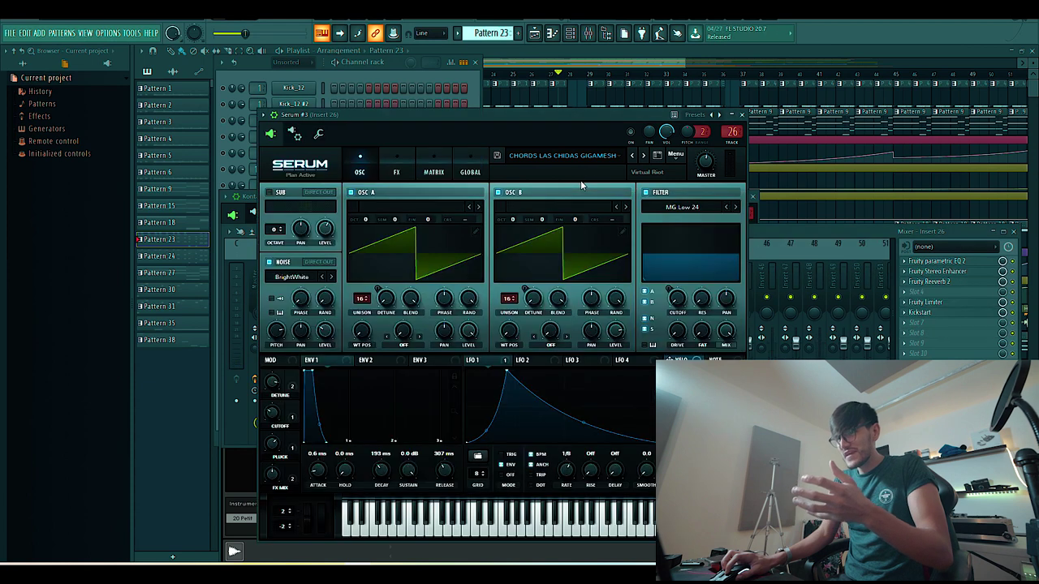
pyautogui.click(406, 72)
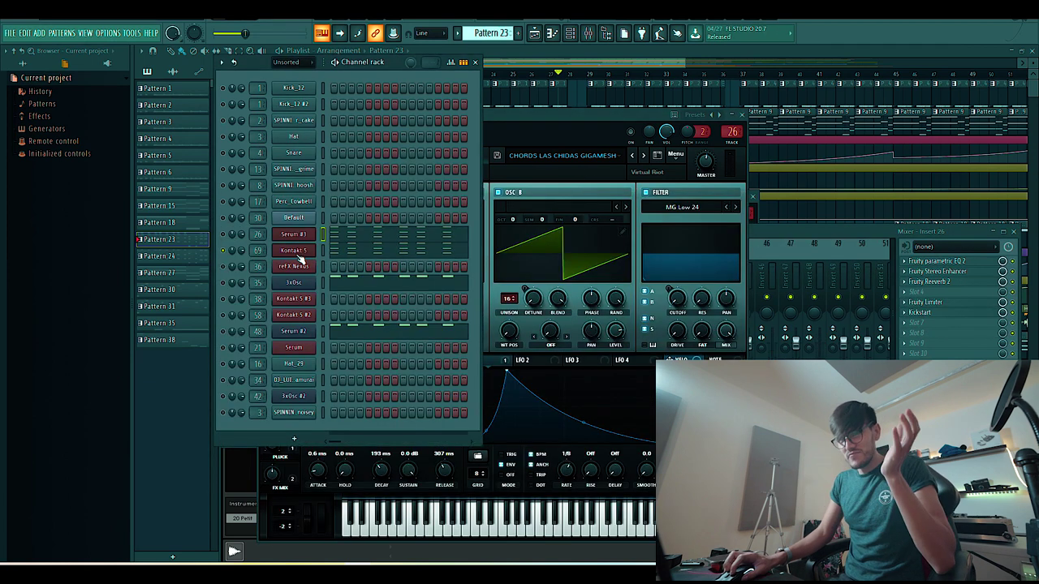
pyautogui.click(301, 254)
pyautogui.click(297, 250)
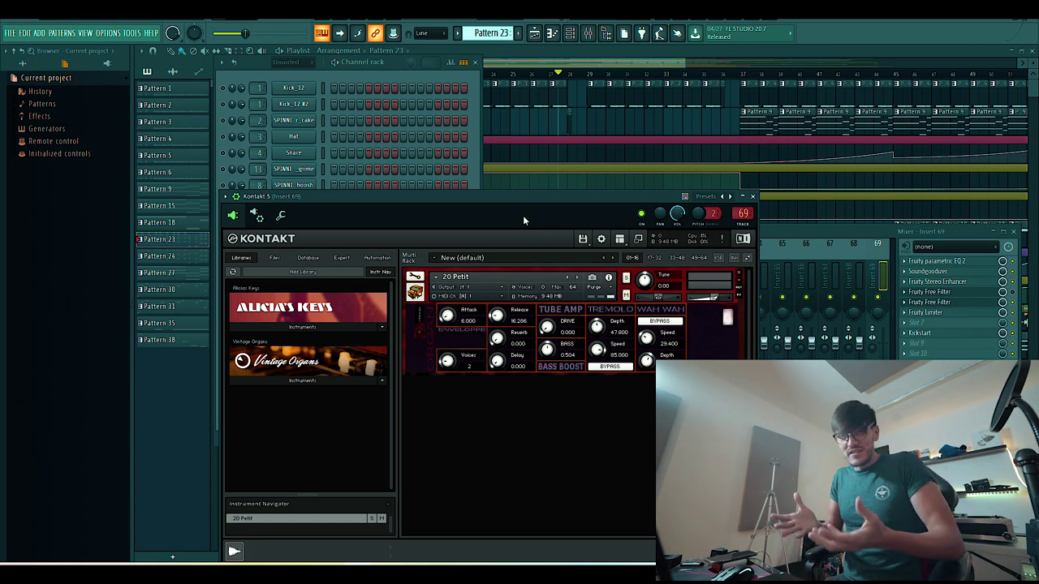
pyautogui.press('space')
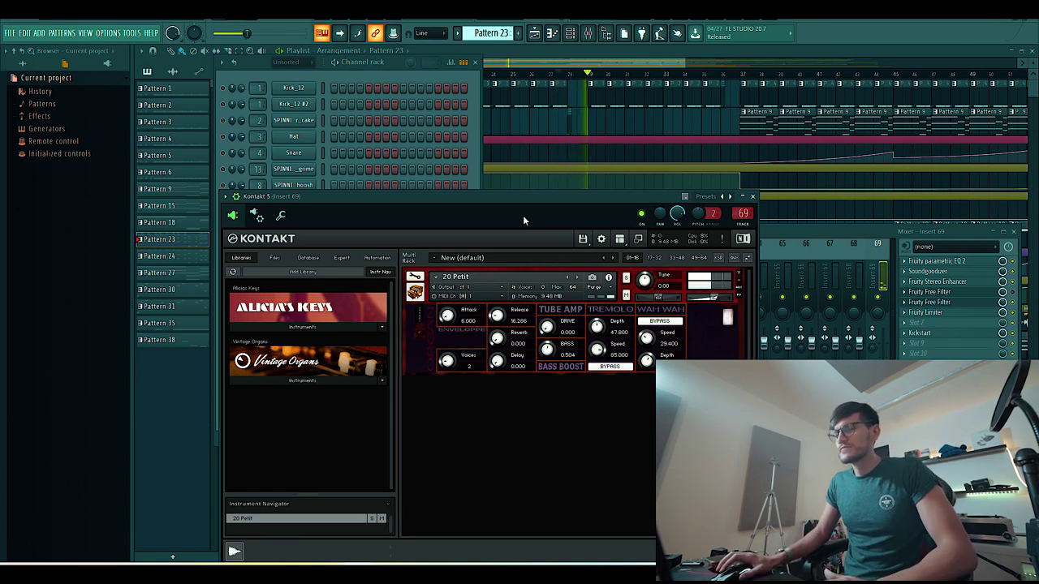
pyautogui.press('space')
# - Isolate the 3xOsc and Serum #2 bass channels and inspect both synths, including the BS_square_stab preset
pyautogui.press('F6')
pyautogui.rightClick(224, 284)
pyautogui.click(239, 289)
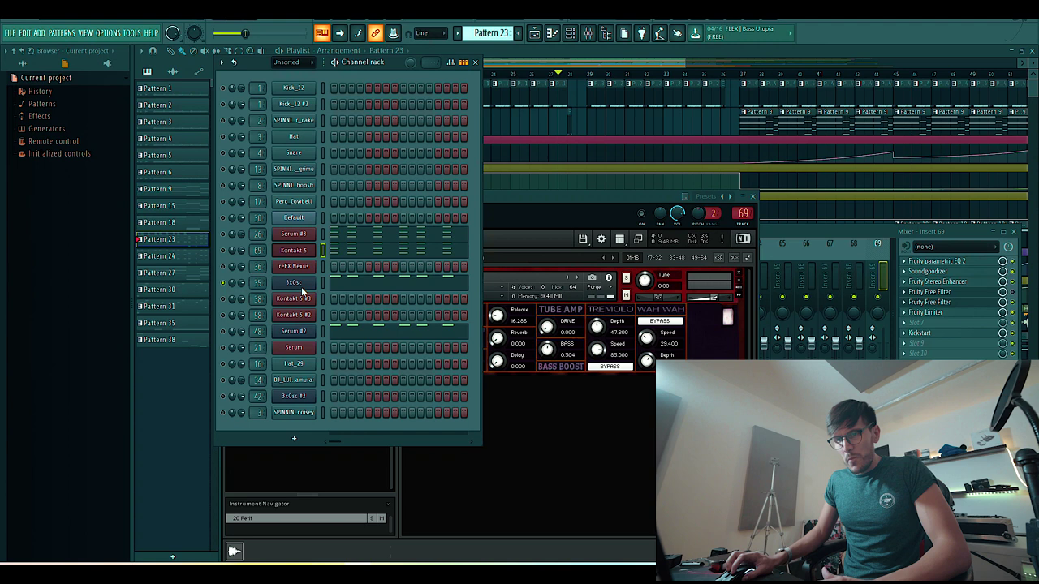
pyautogui.click(297, 284)
pyautogui.click(398, 311)
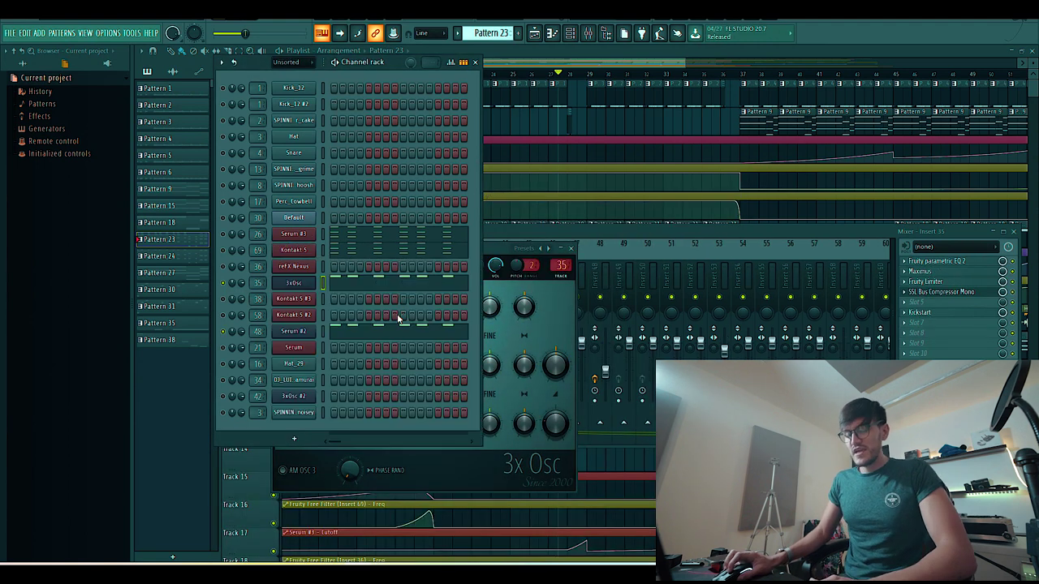
pyautogui.click(291, 335)
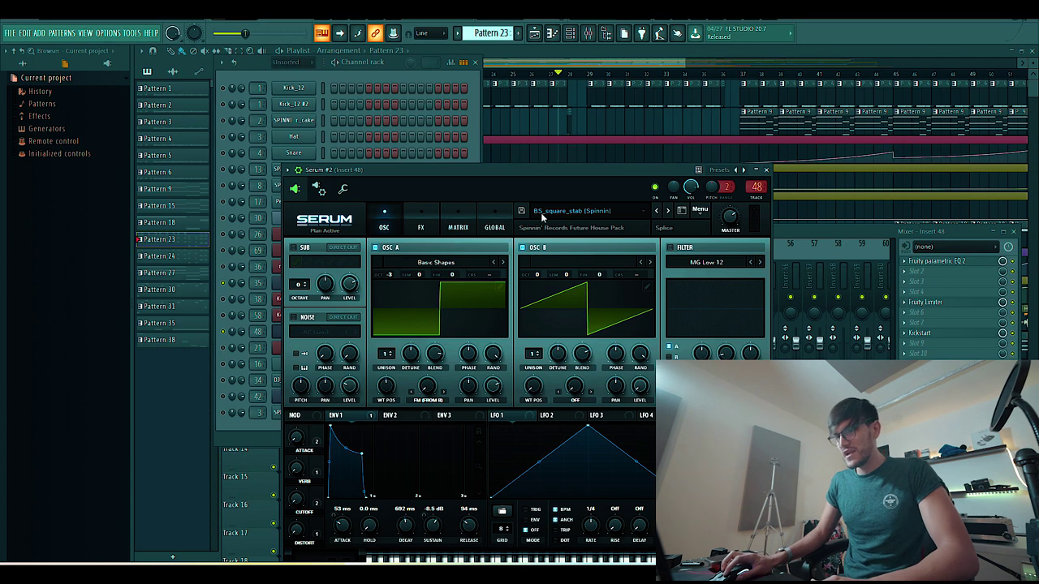
pyautogui.click(476, 146)
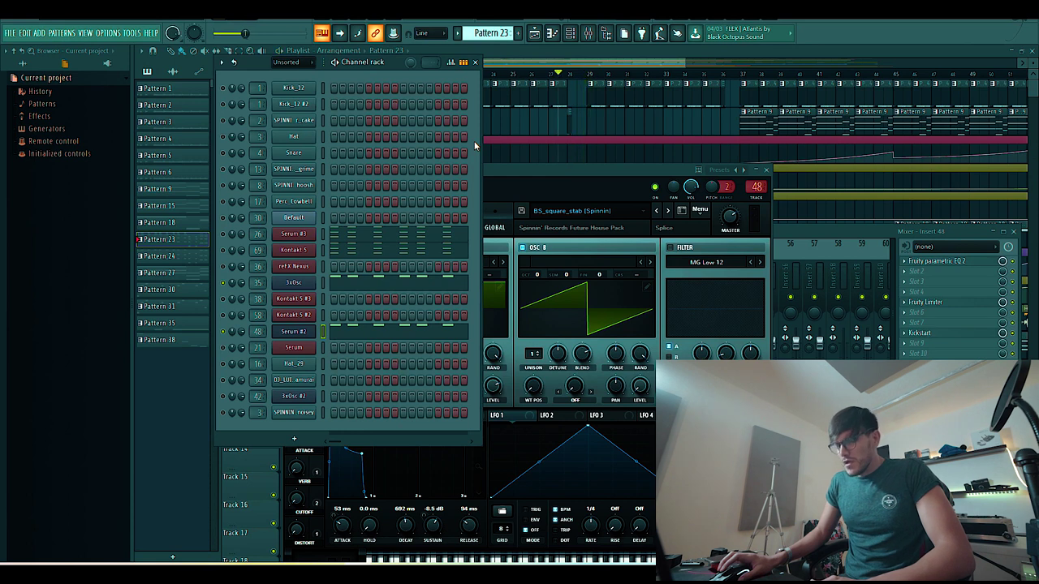
# - Unmute all the channels, close the channel rack and play the full drop from bar 21
pyautogui.rightClick(225, 285)
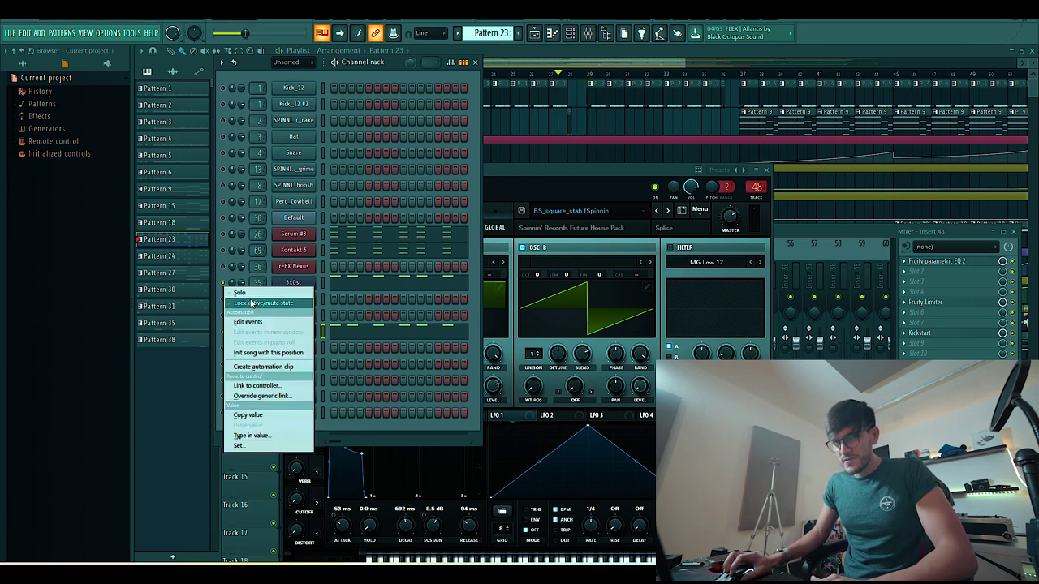
pyautogui.click(249, 293)
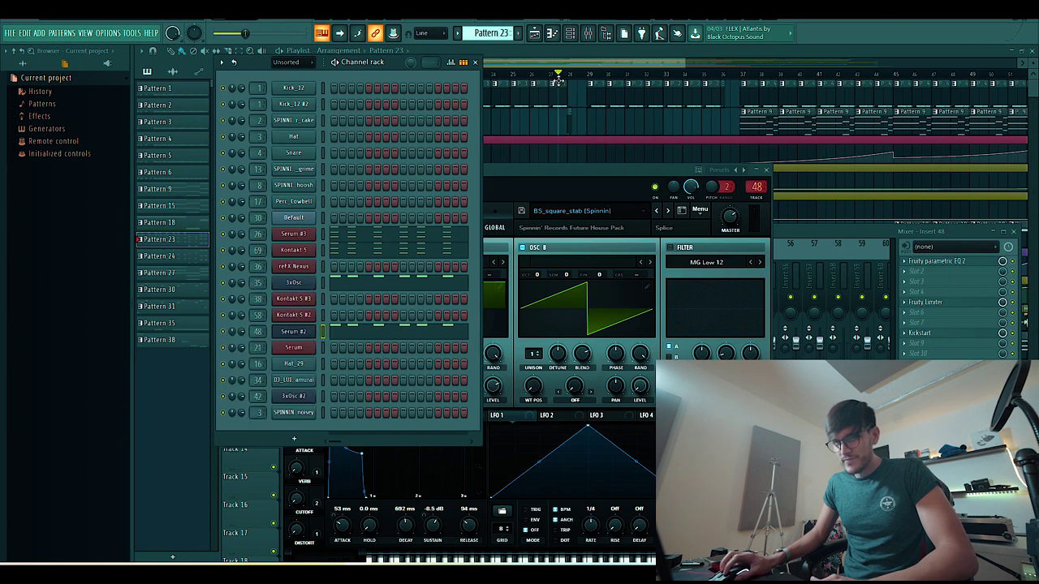
pyautogui.click(529, 62)
pyautogui.scroll(-3, 503, 91)
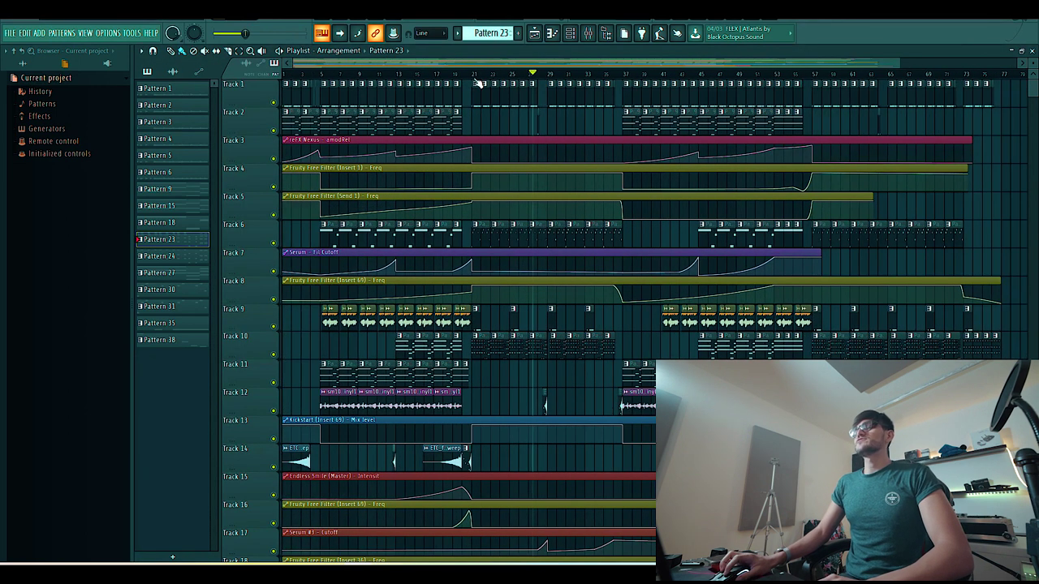
pyautogui.click(476, 81)
pyautogui.press('space')
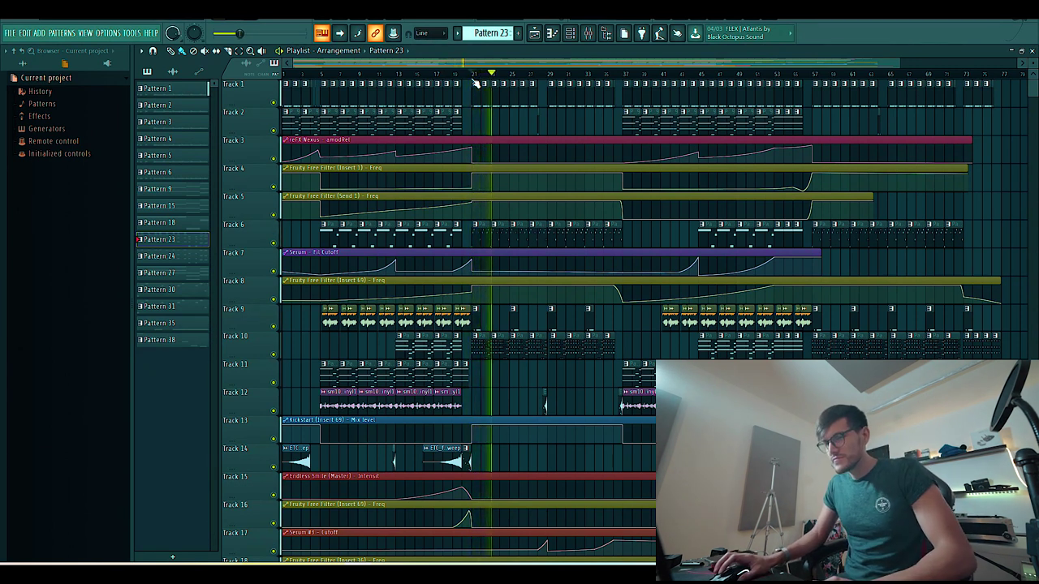
pyautogui.press('space')
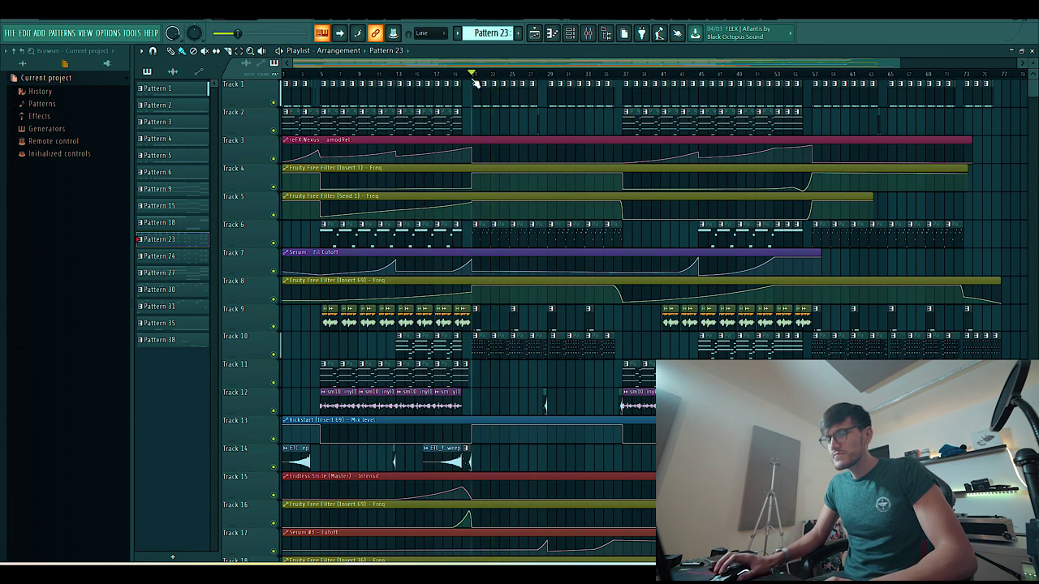
# - Open Track 6's Pattern 30 in the channel rack, inspect its Kontakt 5 #2 Xylophone patch and play the melody
pyautogui.doubleClick(526, 247)
pyautogui.press('F6')
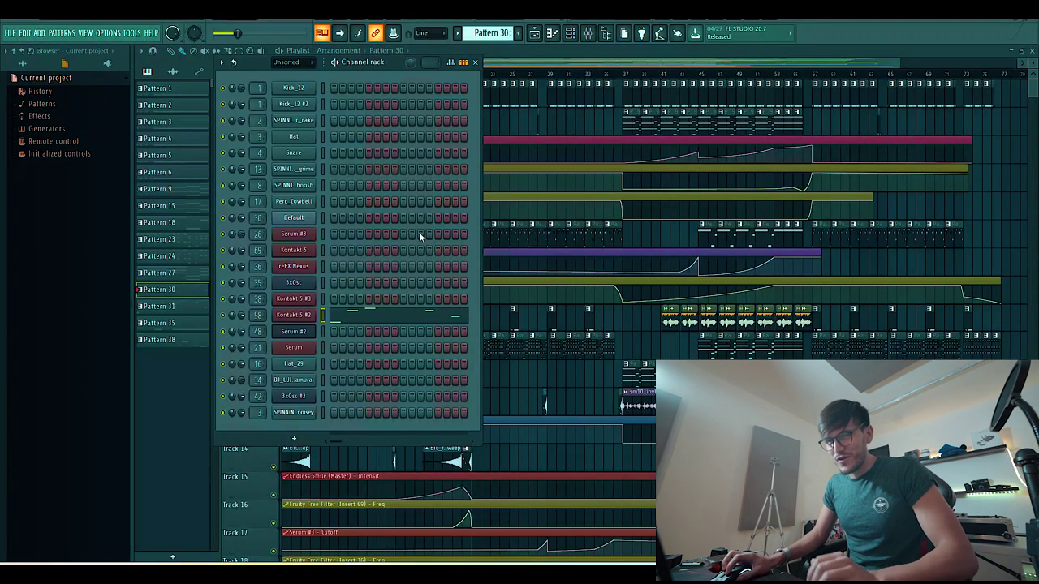
pyautogui.click(294, 315)
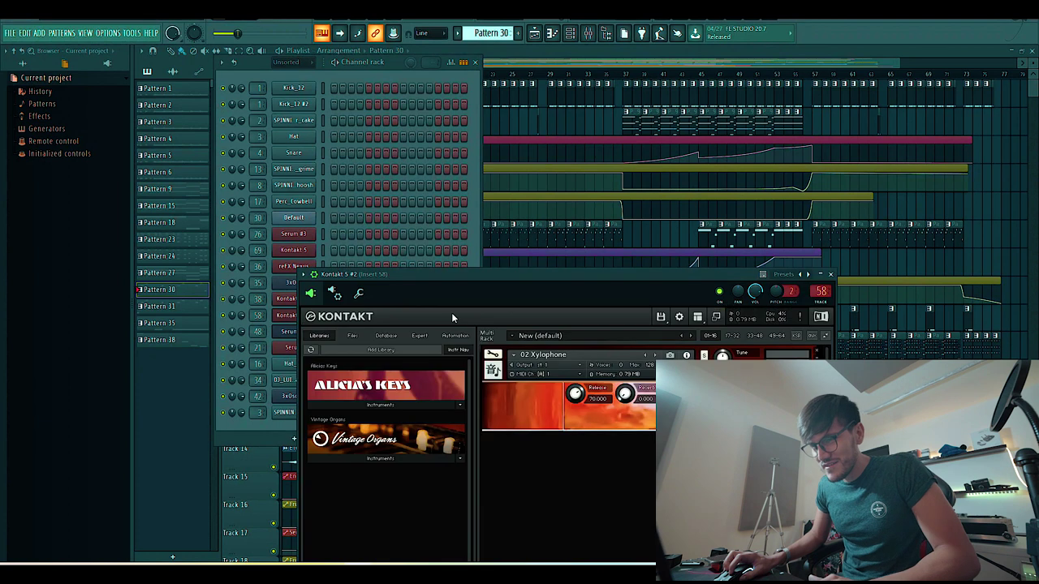
pyautogui.click(471, 259)
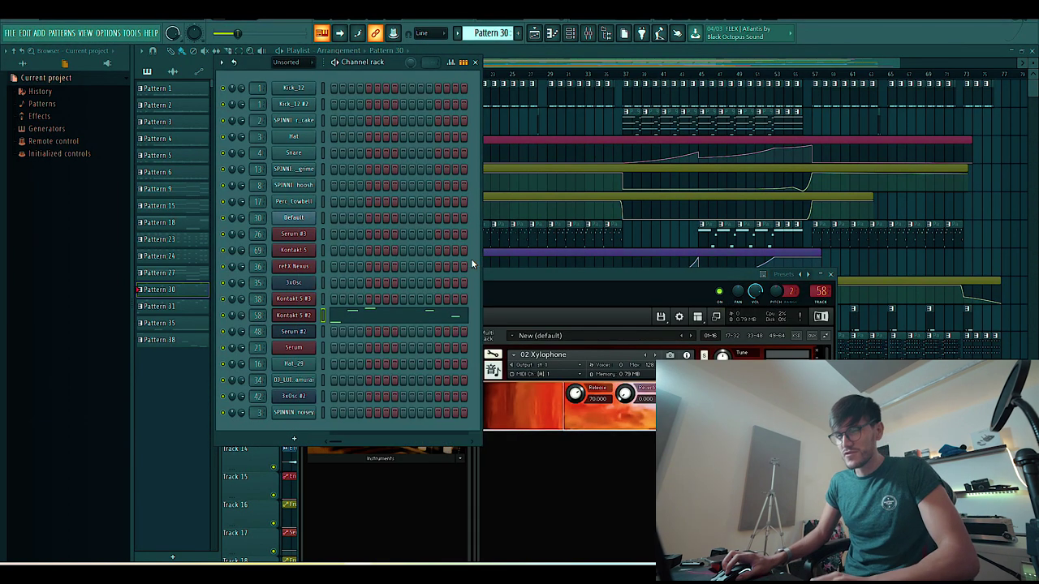
pyautogui.press('space')
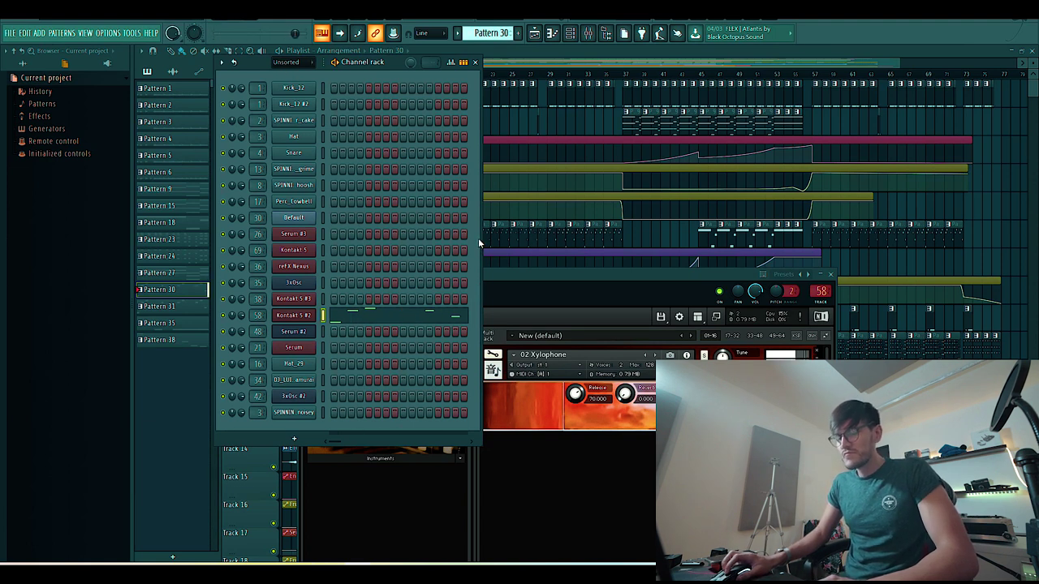
pyautogui.click(399, 316)
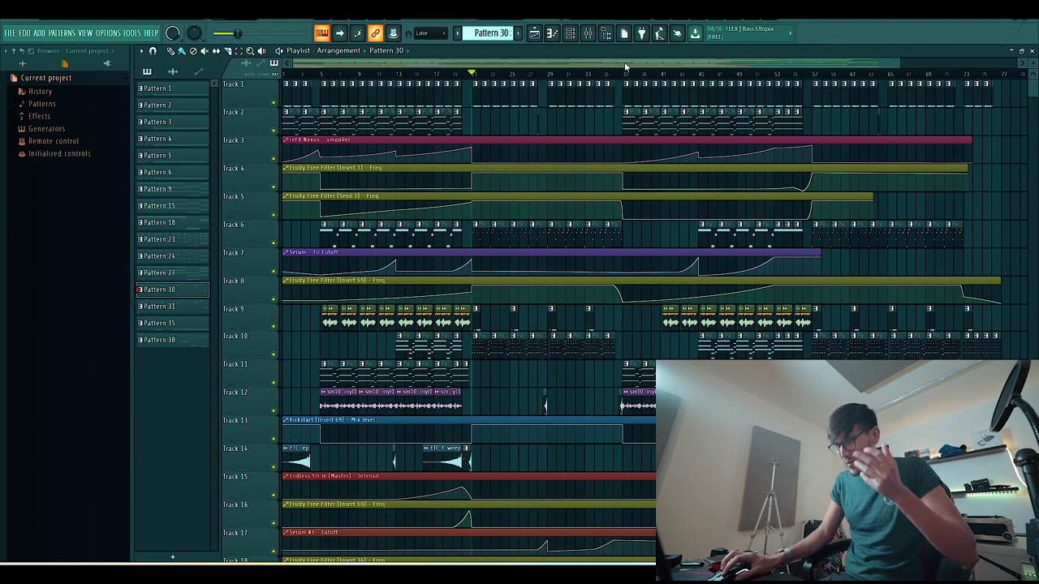
# - Play the transition from the end of the first drop into the break at bar 37
pyautogui.scroll(-4, 670, 194)
pyautogui.scroll(4, 666, 203)
pyautogui.moveTo(597, 64); pyautogui.dragTo(649, 66)
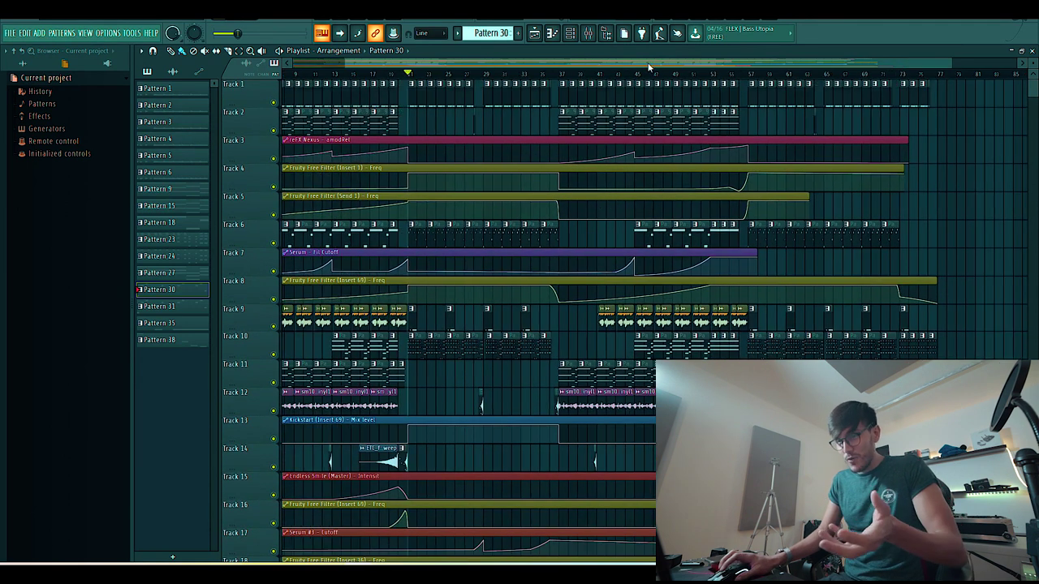
pyautogui.click(550, 79)
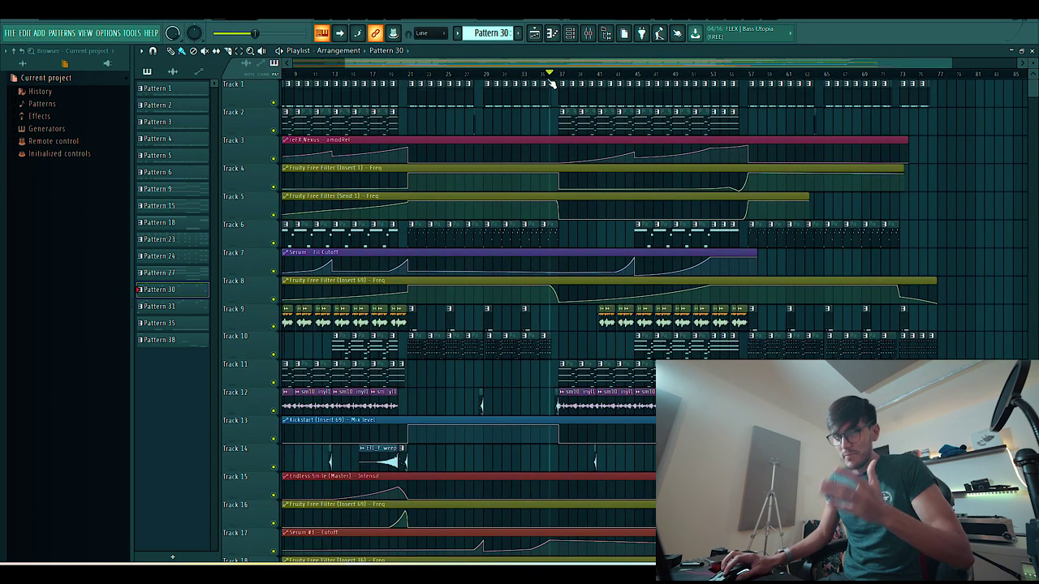
pyautogui.press('space')
pyautogui.scroll(3, 591, 231)
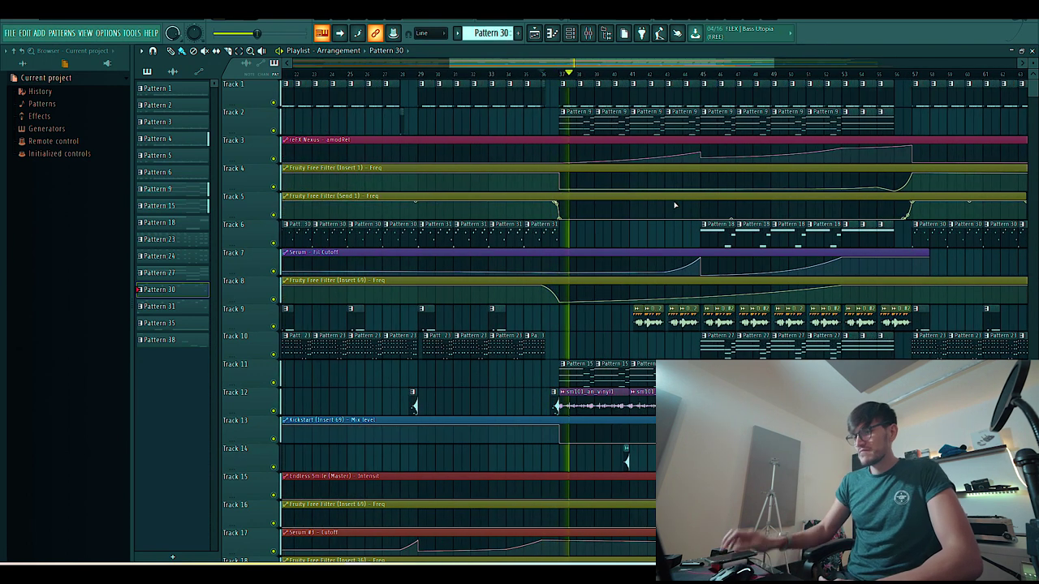
pyautogui.press('space')
# - Check the mixer briefly and play from the second break through to the second drop at bar 57
pyautogui.click(588, 34)
pyautogui.click(587, 34)
pyautogui.press('space')
pyautogui.scroll(-3, 577, 210)
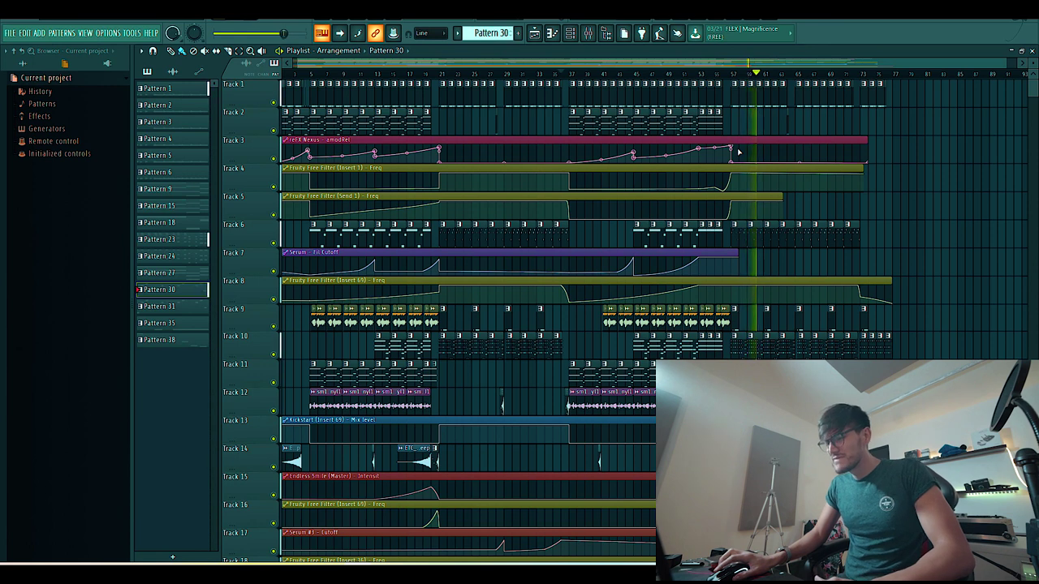
pyautogui.press('space')
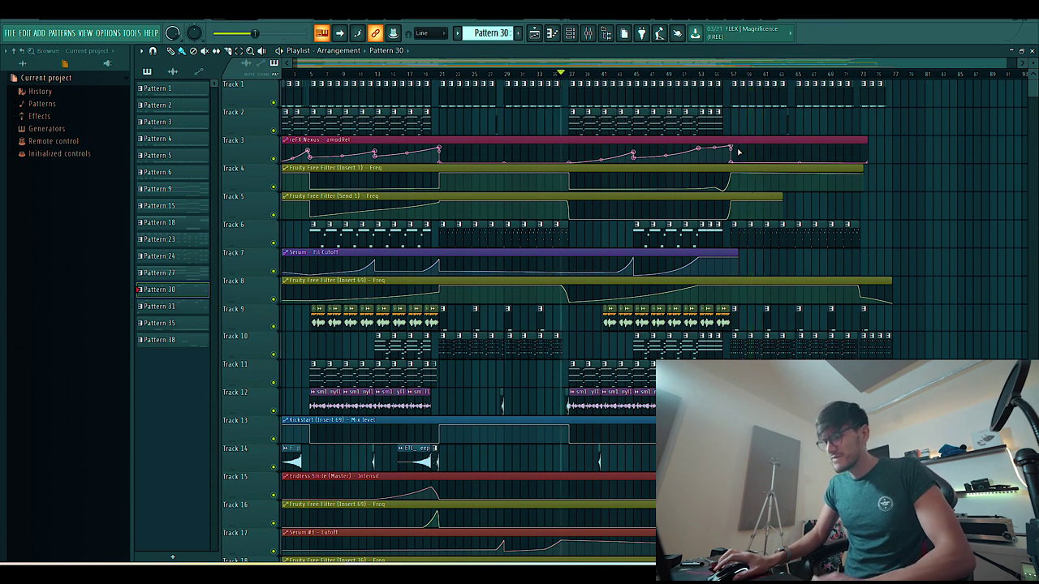